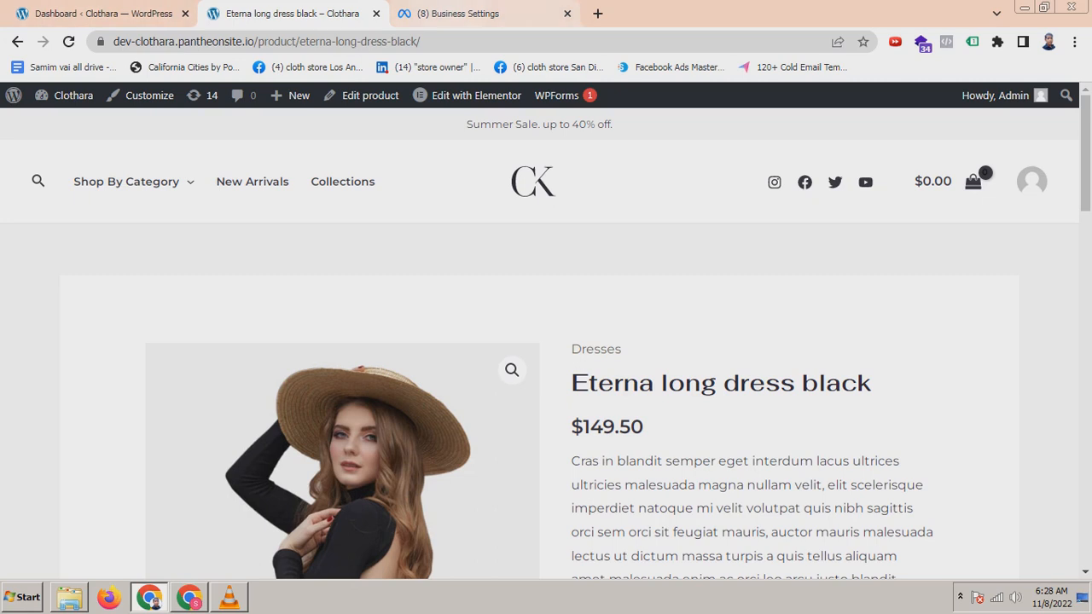
Step: Switch to Business Settings and start adding a new pixel under Data sources
{"action": "left_click", "coordinate": [458, 14]}
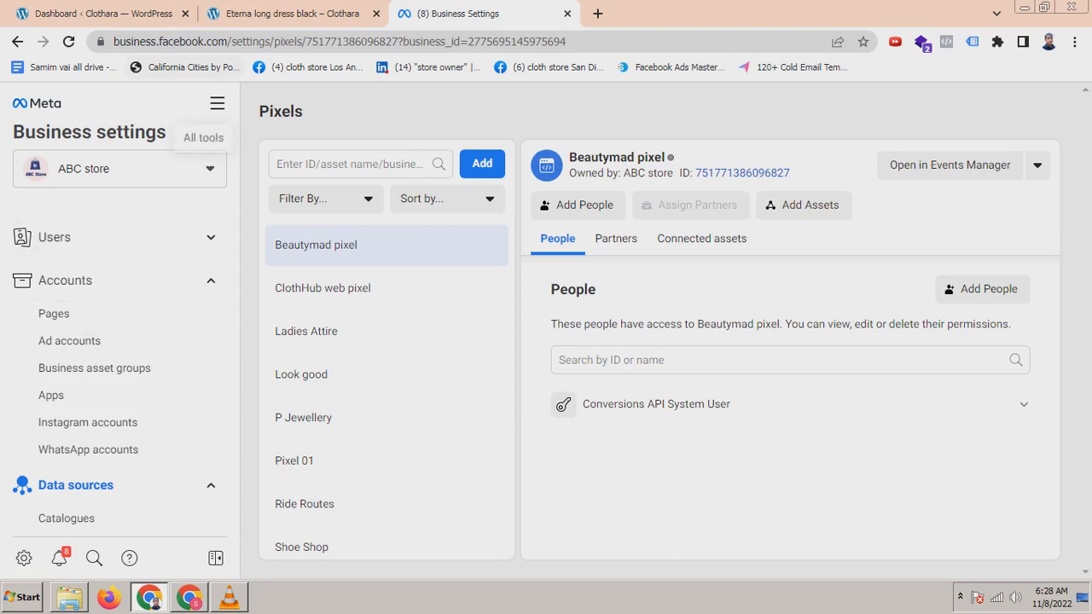
{"action": "scroll", "coordinate": [119, 358], "scroll_direction": "down", "scroll_amount": 2}
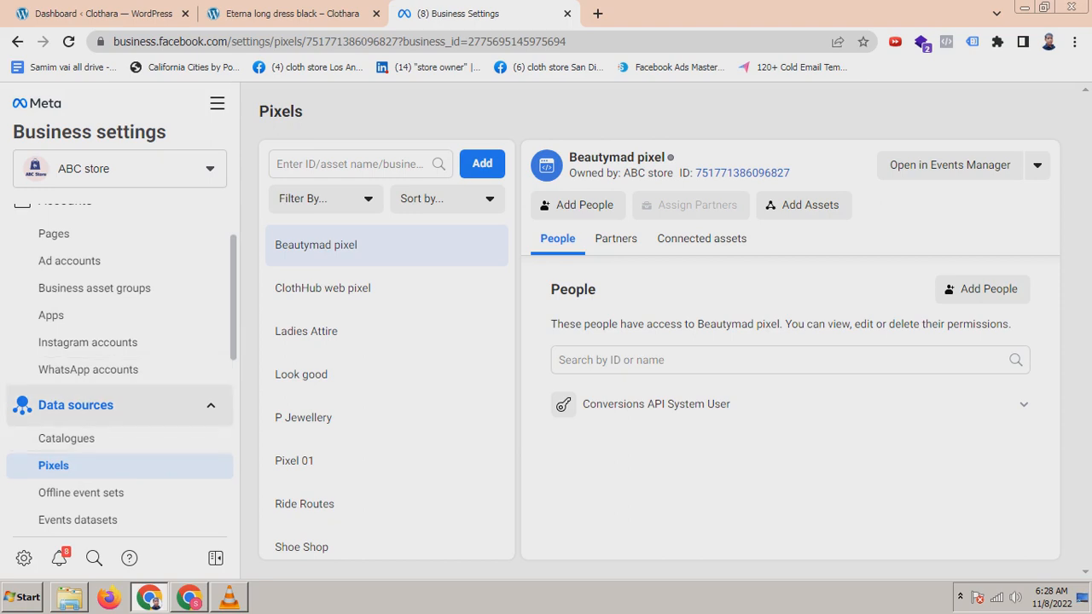
{"action": "scroll", "coordinate": [119, 405], "scroll_direction": "down", "scroll_amount": 2}
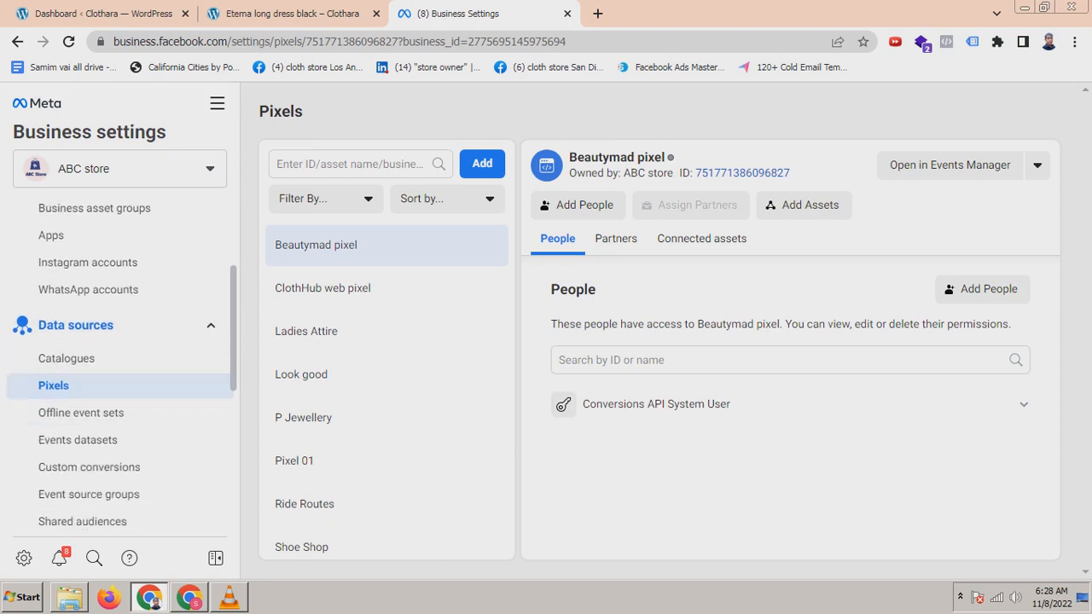
{"action": "scroll", "coordinate": [119, 384], "scroll_direction": "up", "scroll_amount": 2}
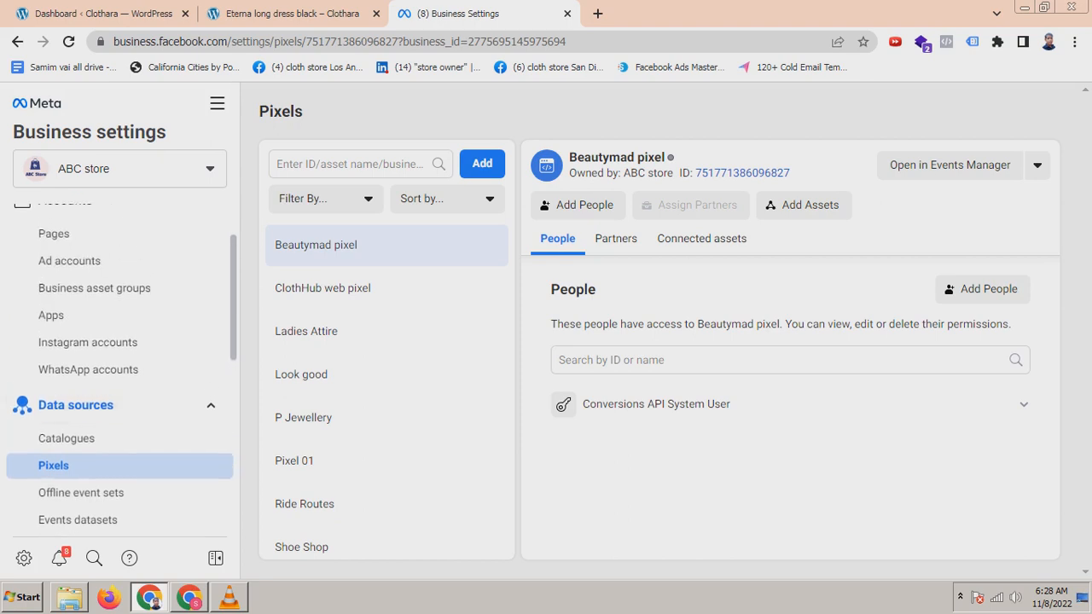
{"action": "scroll", "coordinate": [119, 384], "scroll_direction": "down", "scroll_amount": 2}
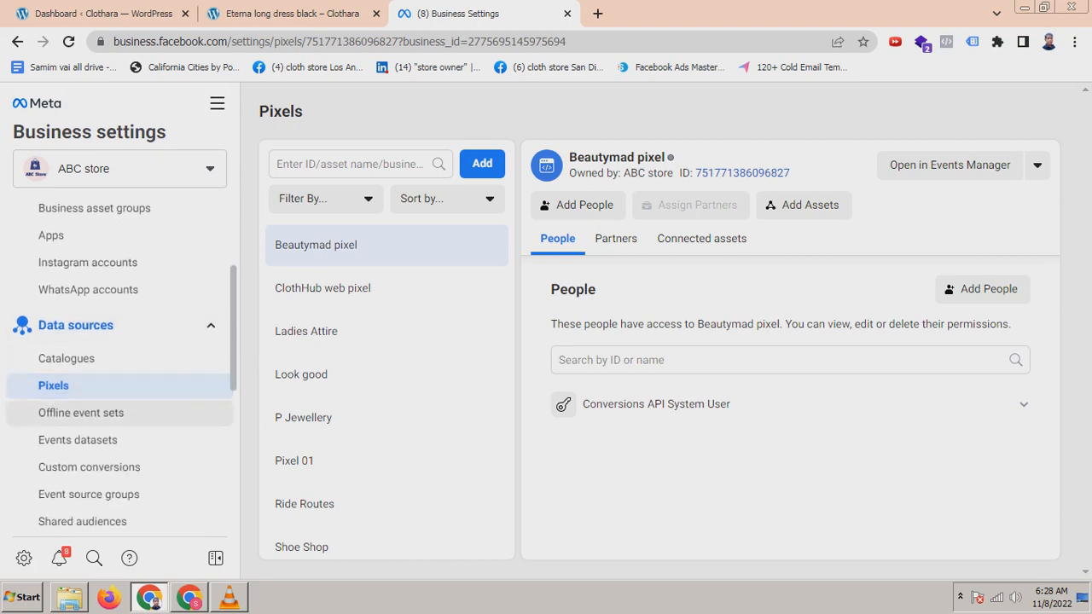
{"action": "left_click", "coordinate": [482, 163]}
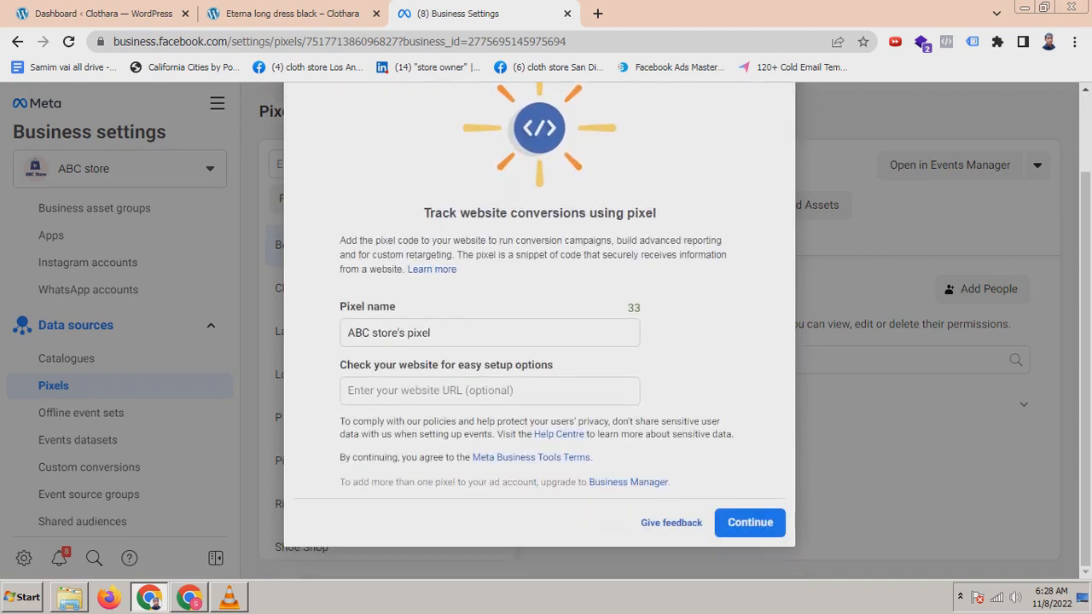
Step: Replace the default pixel name with Clothara
{"action": "left_click_drag", "start_coordinate": [432, 333], "coordinate": [345, 333]}
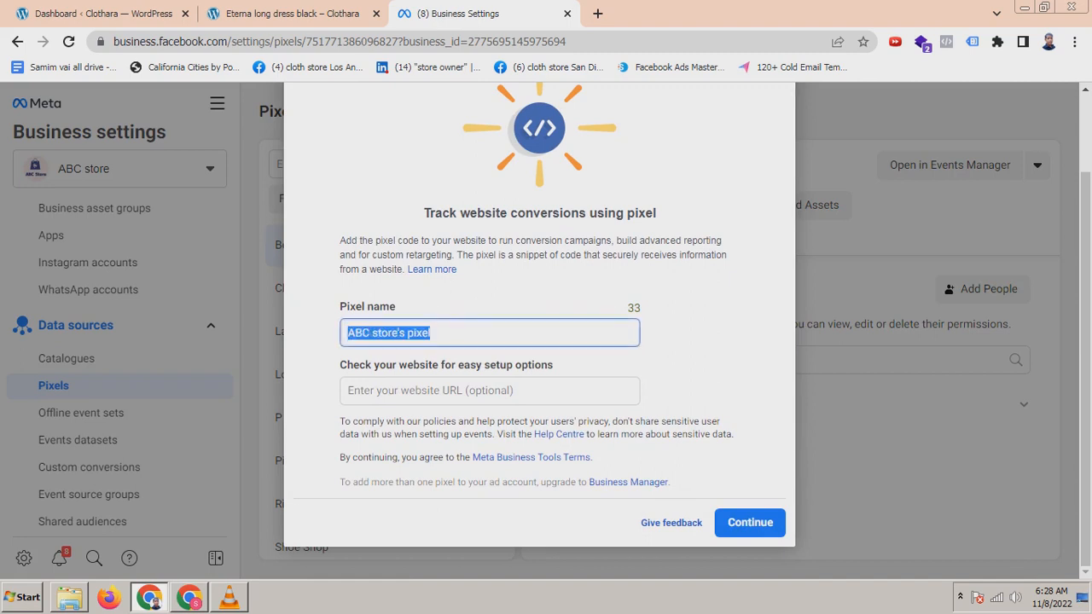
{"action": "type", "text": "C"}
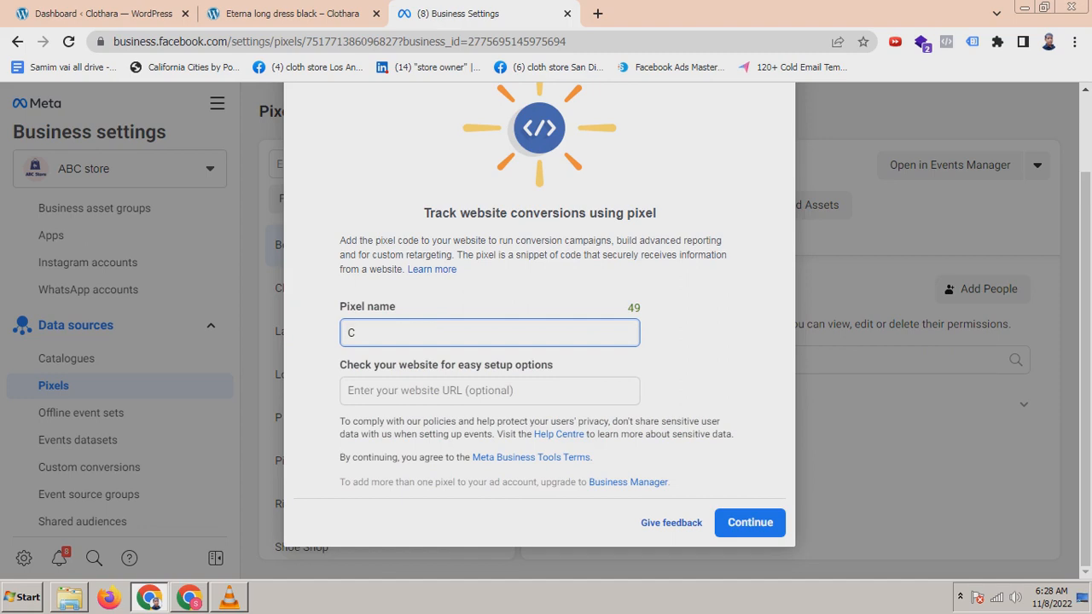
{"action": "type", "text": "lothara"}
Step: Copy the site's domain from the WordPress dashboard address, paste it as the pixel's website URL, and continue
{"action": "left_click", "coordinate": [427, 391]}
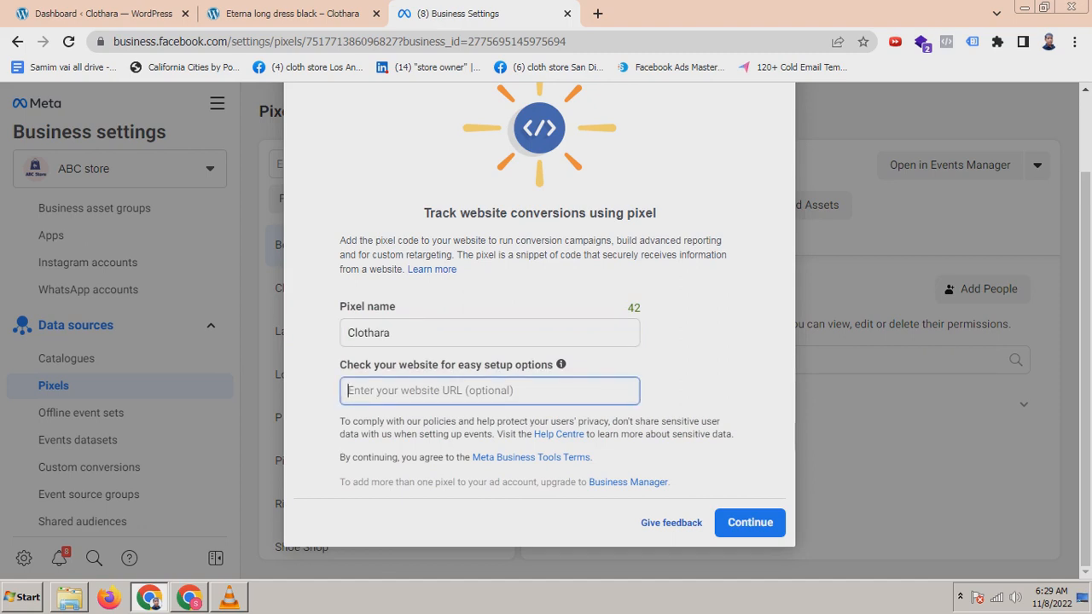
{"action": "left_click", "coordinate": [96, 13]}
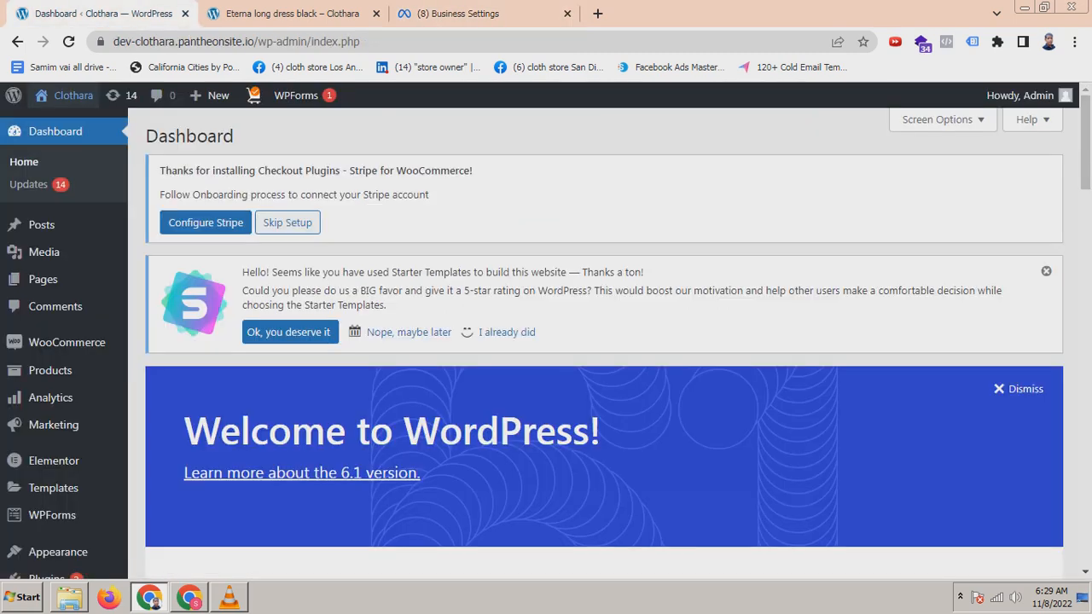
{"action": "left_click_drag", "start_coordinate": [248, 41], "coordinate": [214, 41]}
{"action": "left_click", "coordinate": [296, 41]}
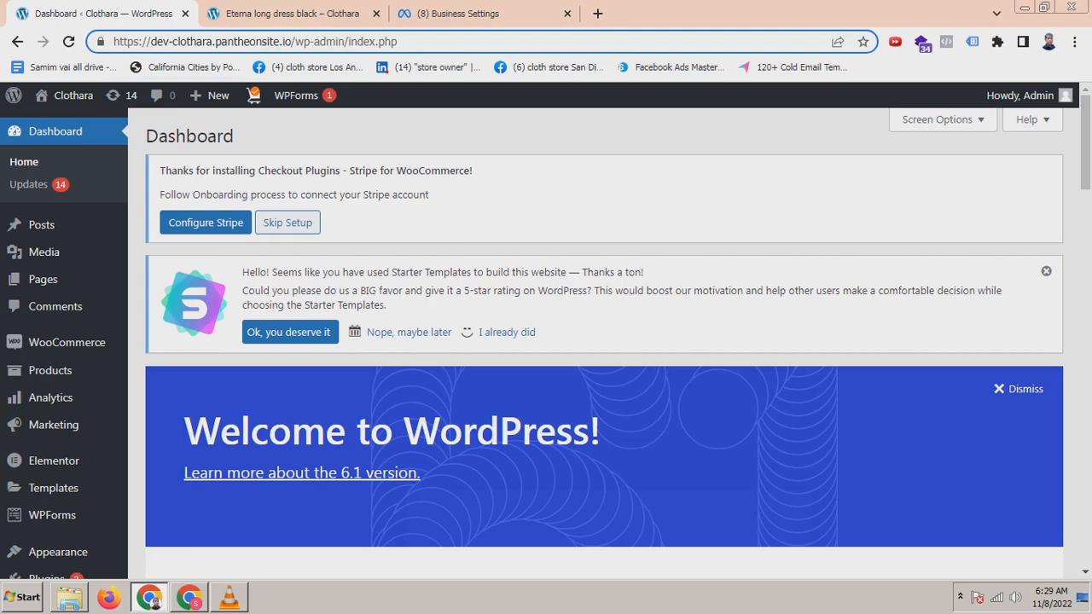
{"action": "left_click_drag", "start_coordinate": [293, 41], "coordinate": [114, 41]}
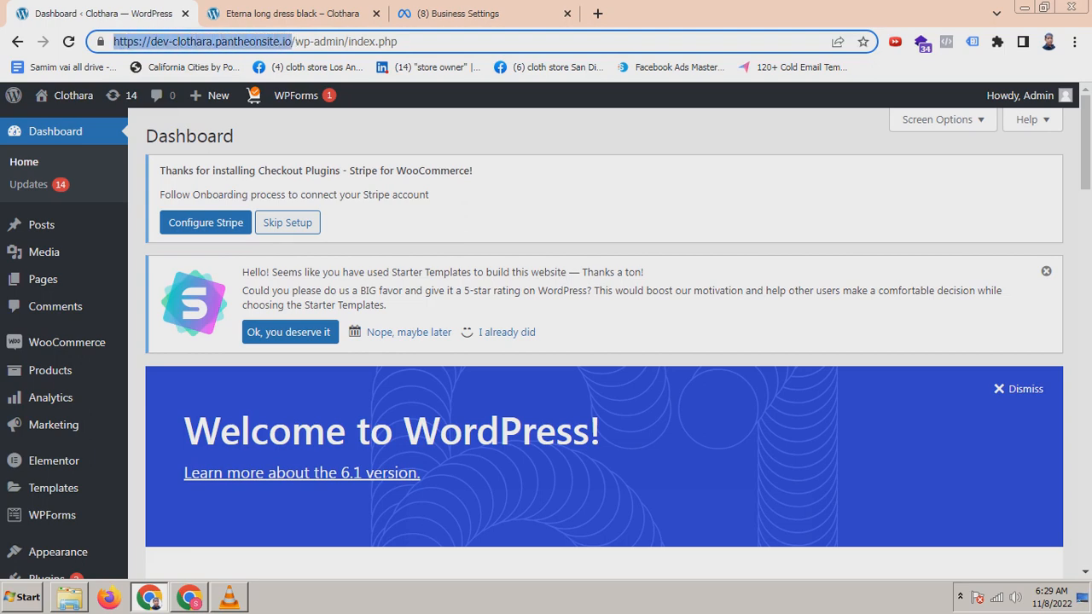
{"action": "right_click", "coordinate": [135, 43]}
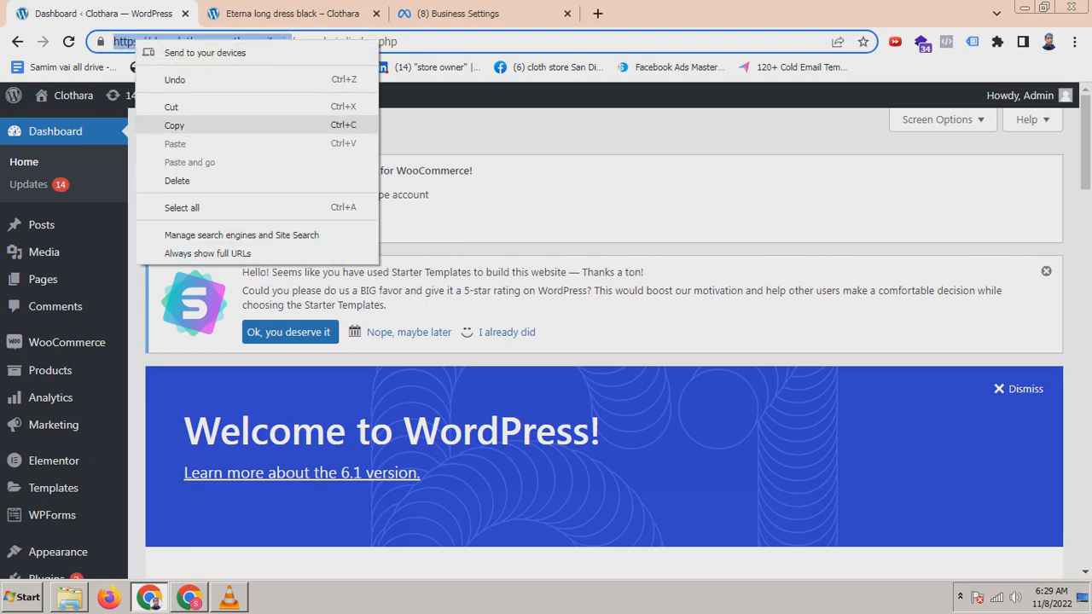
{"action": "left_click", "coordinate": [174, 126]}
{"action": "left_click", "coordinate": [452, 14]}
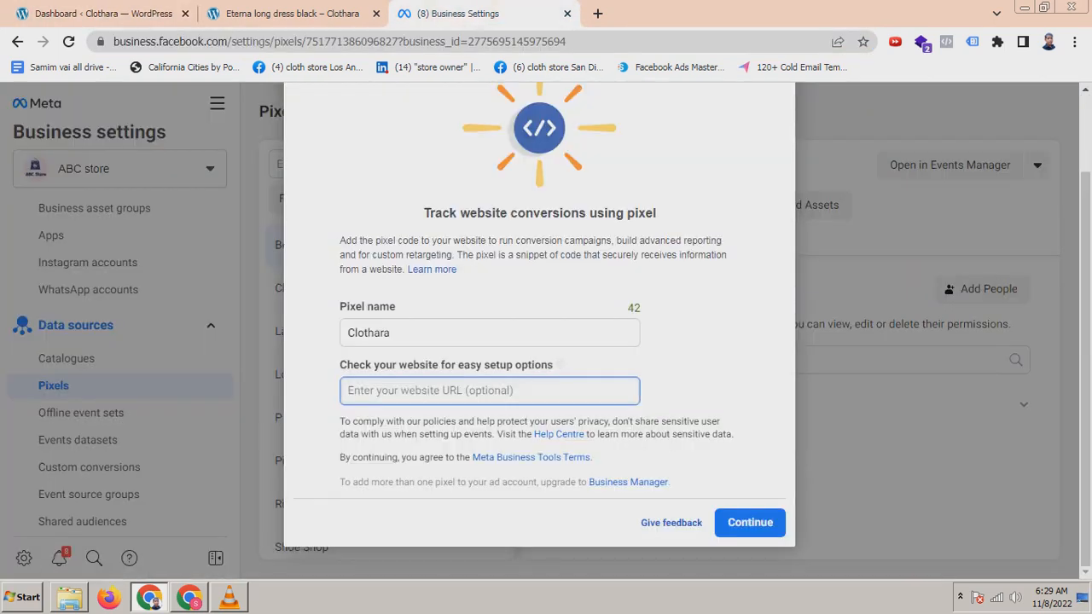
{"action": "right_click", "coordinate": [395, 390]}
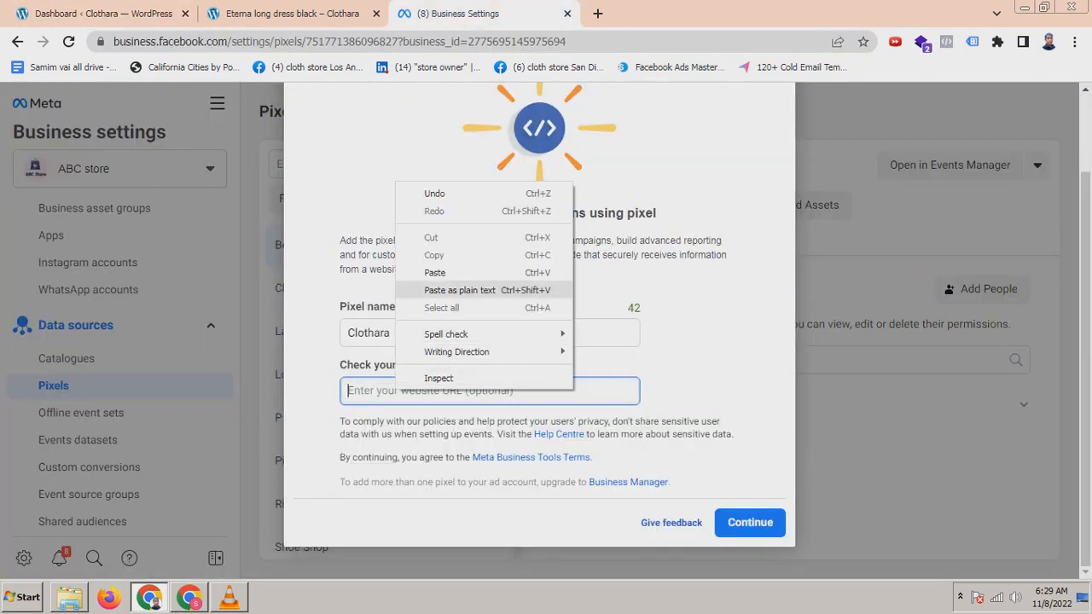
{"action": "left_click", "coordinate": [435, 272]}
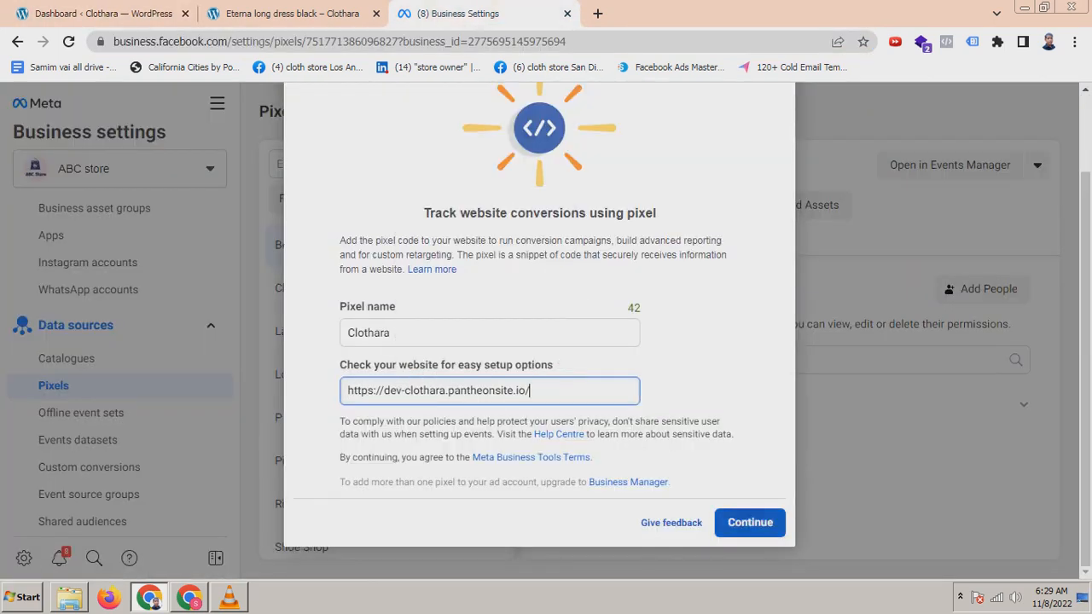
{"action": "left_click", "coordinate": [719, 523]}
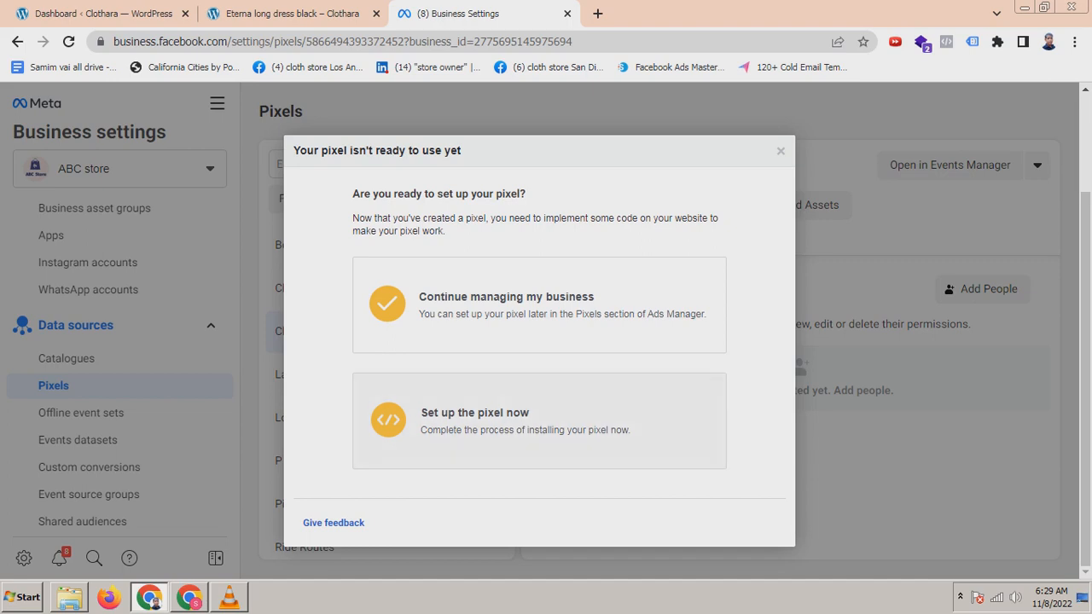
Step: Choose to set up the pixel now and pick the option to manually add pixel code to the website
{"action": "left_click", "coordinate": [528, 419]}
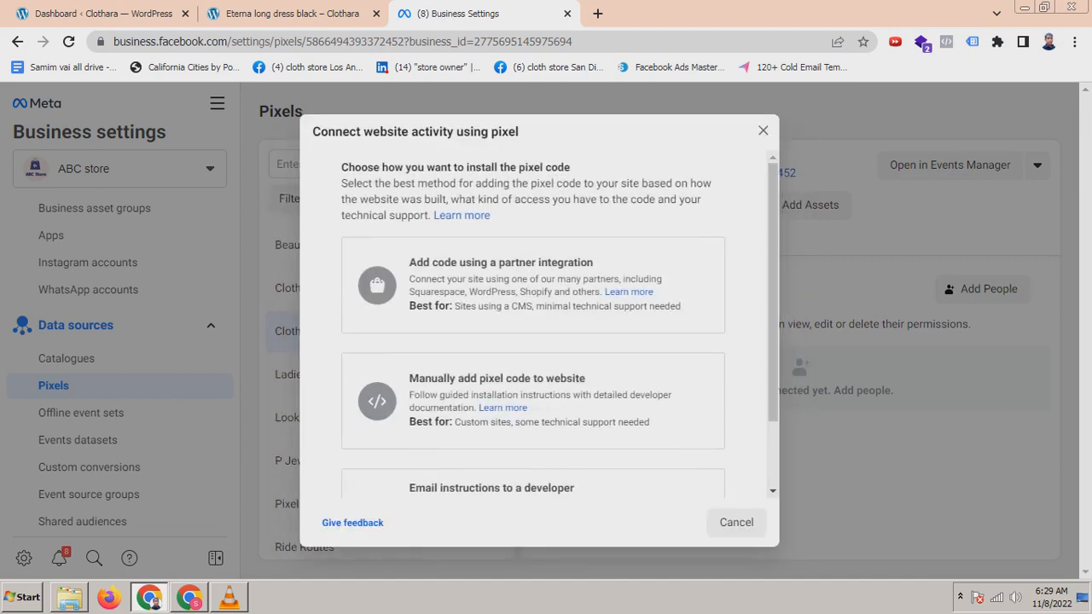
{"action": "scroll", "coordinate": [533, 325], "scroll_direction": "down", "scroll_amount": 2}
{"action": "scroll", "coordinate": [533, 324], "scroll_direction": "up", "scroll_amount": 2}
{"action": "scroll", "coordinate": [534, 324], "scroll_direction": "down", "scroll_amount": 1}
{"action": "scroll", "coordinate": [533, 324], "scroll_direction": "down", "scroll_amount": 2}
{"action": "scroll", "coordinate": [533, 324], "scroll_direction": "up", "scroll_amount": 2}
{"action": "scroll", "coordinate": [533, 324], "scroll_direction": "down", "scroll_amount": 2}
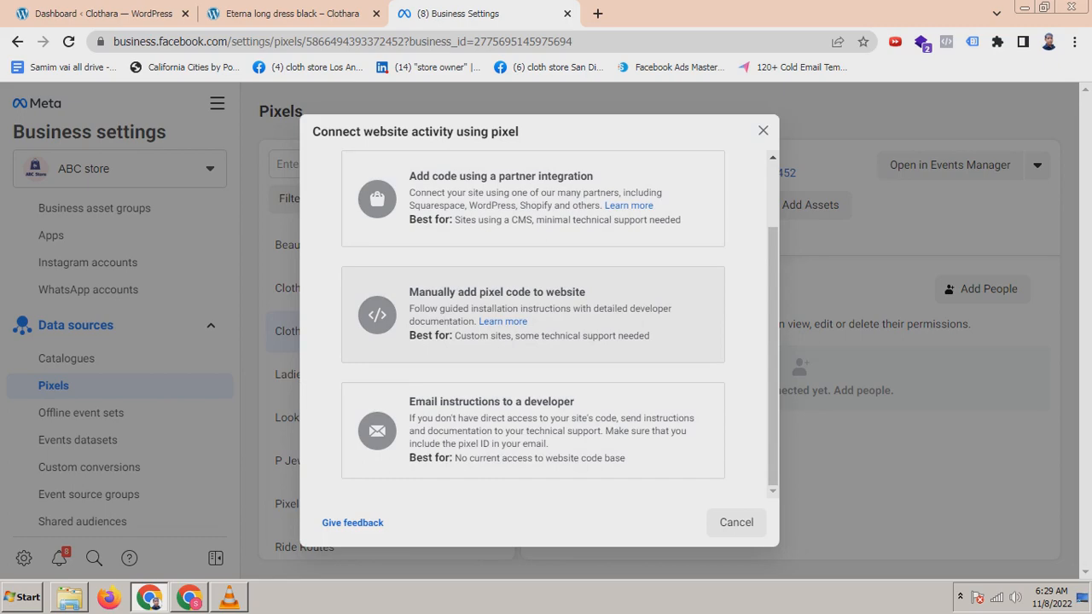
{"action": "left_click", "coordinate": [533, 314]}
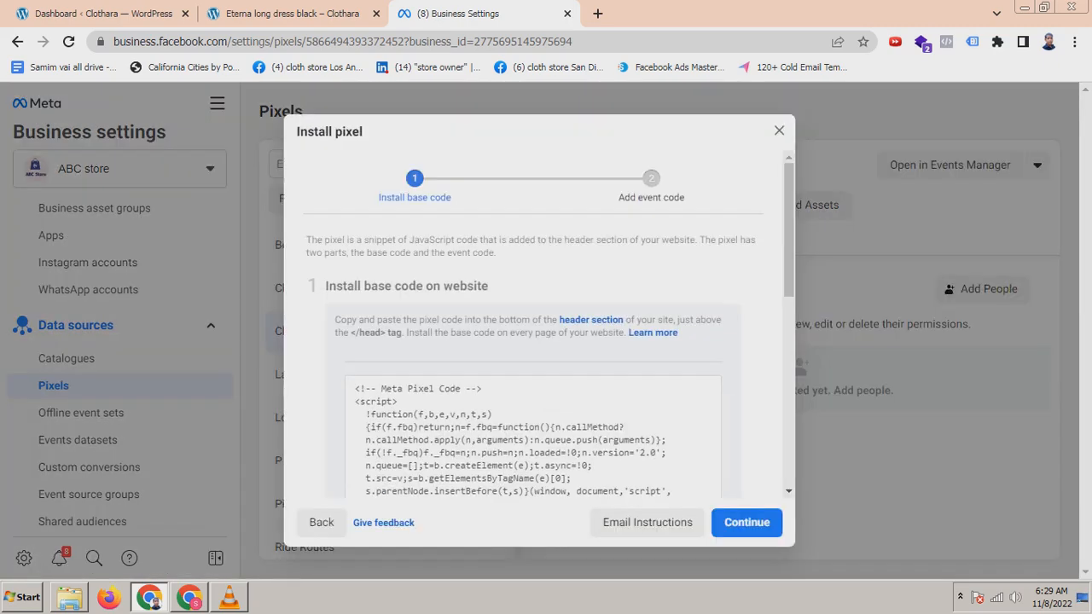
Step: Review the base code installation instructions, continue, and cancel the event setup
{"action": "scroll", "coordinate": [533, 324], "scroll_direction": "down", "scroll_amount": 4}
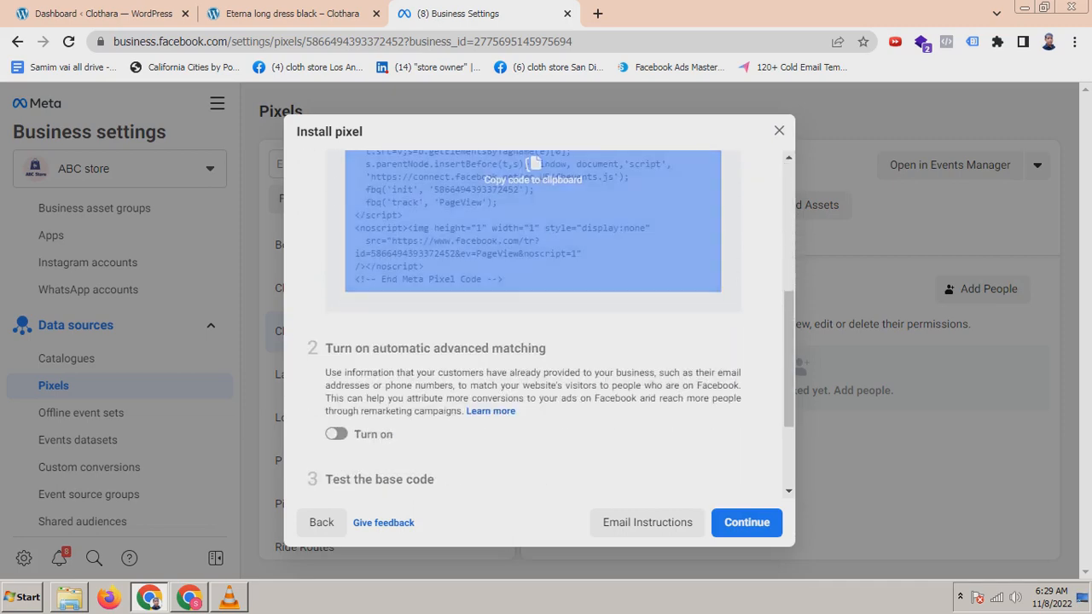
{"action": "scroll", "coordinate": [533, 324], "scroll_direction": "up", "scroll_amount": 3}
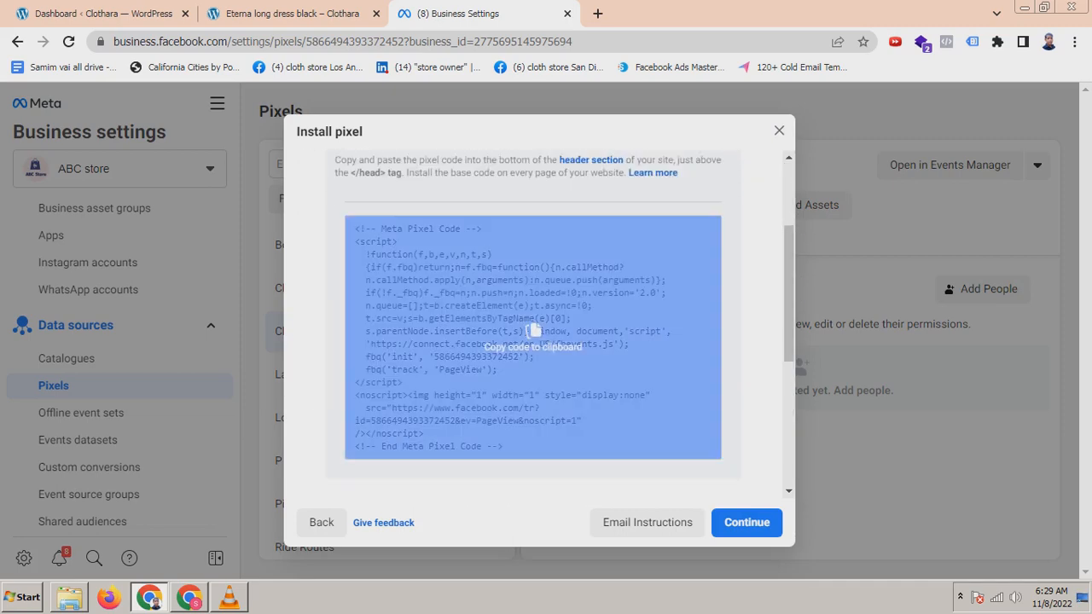
{"action": "scroll", "coordinate": [533, 328], "scroll_direction": "down", "scroll_amount": 5}
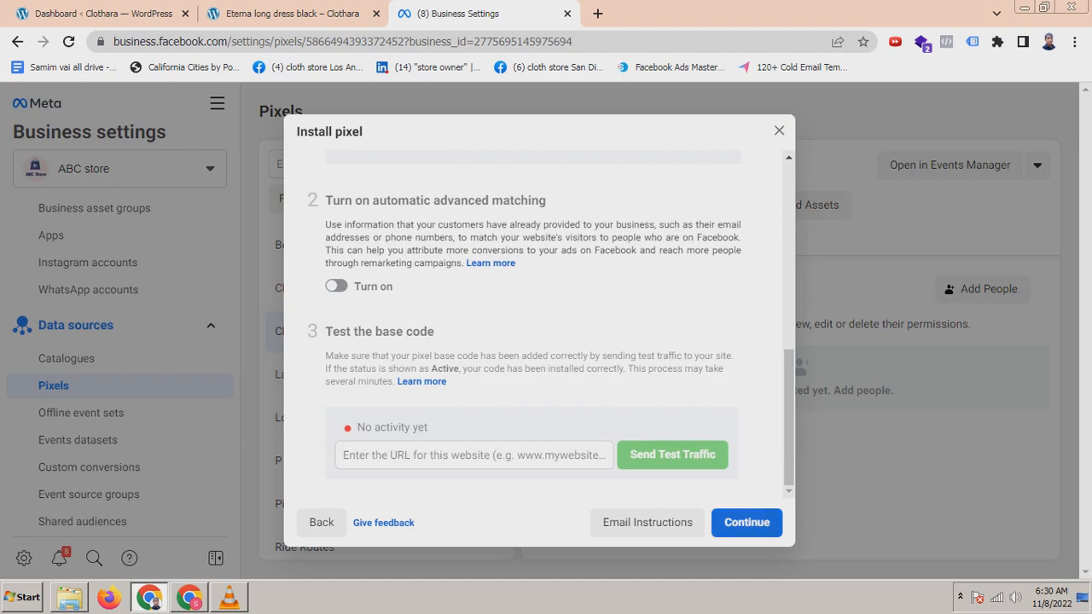
{"action": "left_click", "coordinate": [746, 522]}
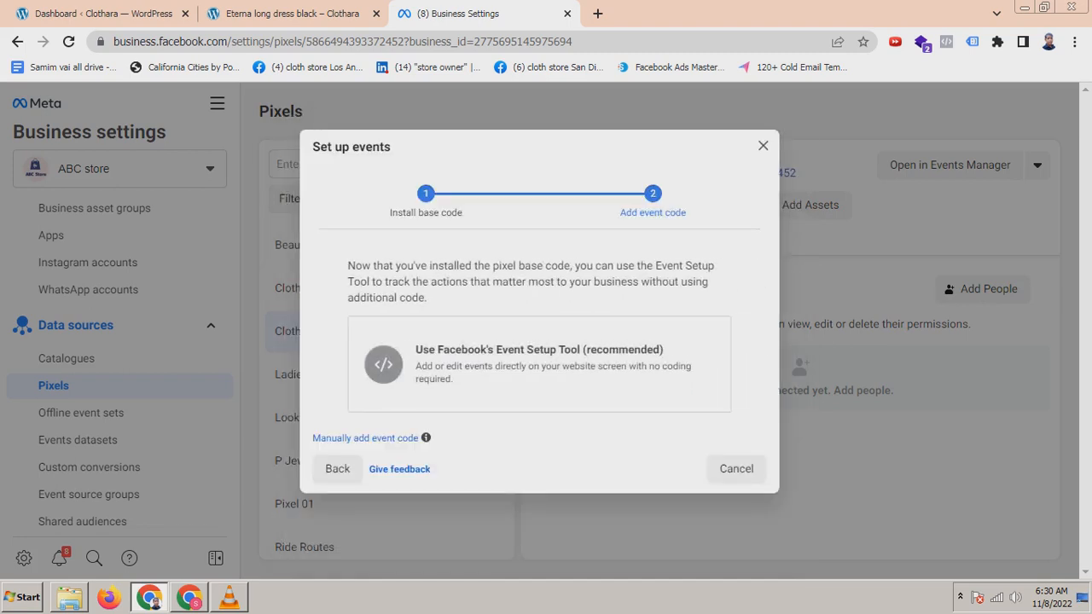
{"action": "left_click", "coordinate": [736, 469]}
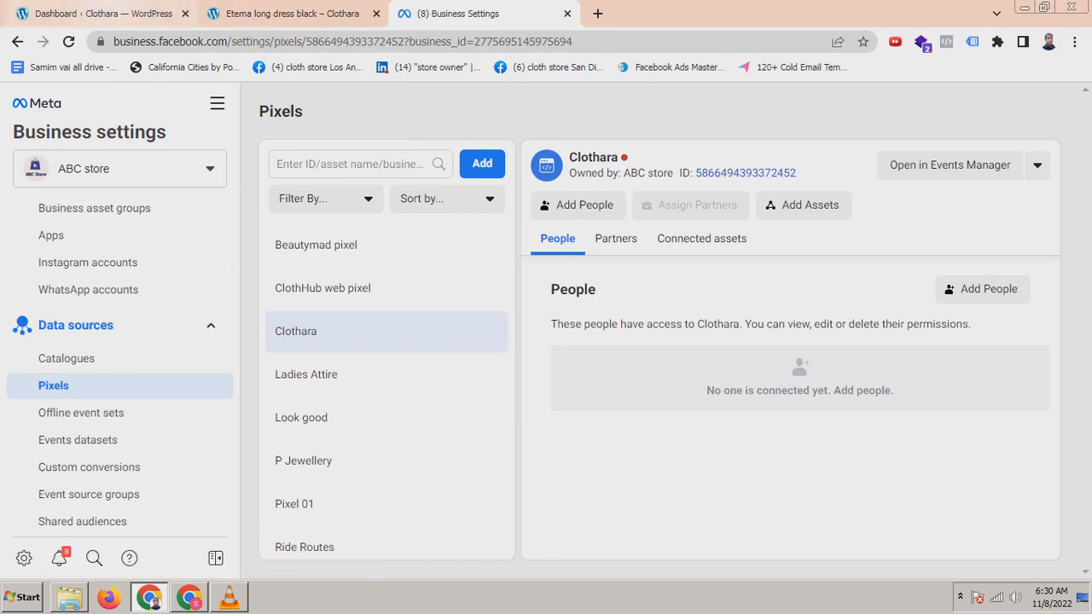
Step: Switch to the WordPress dashboard and open the Installed Plugins page
{"action": "left_click", "coordinate": [103, 13]}
{"action": "left_click", "coordinate": [477, 14]}
{"action": "left_click", "coordinate": [128, 14]}
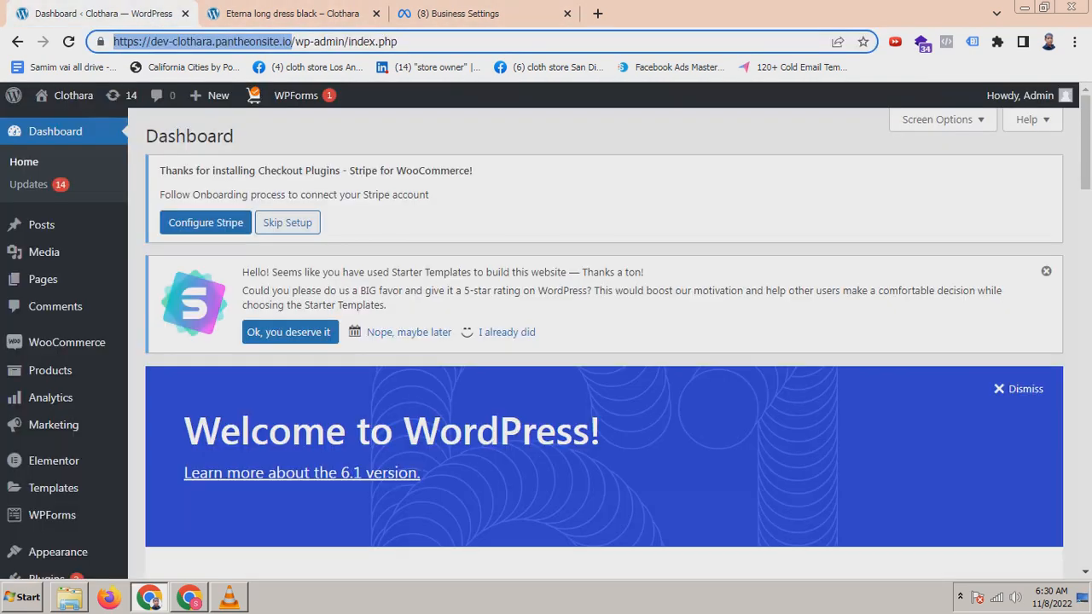
{"action": "scroll", "coordinate": [604, 342], "scroll_direction": "down", "scroll_amount": 1}
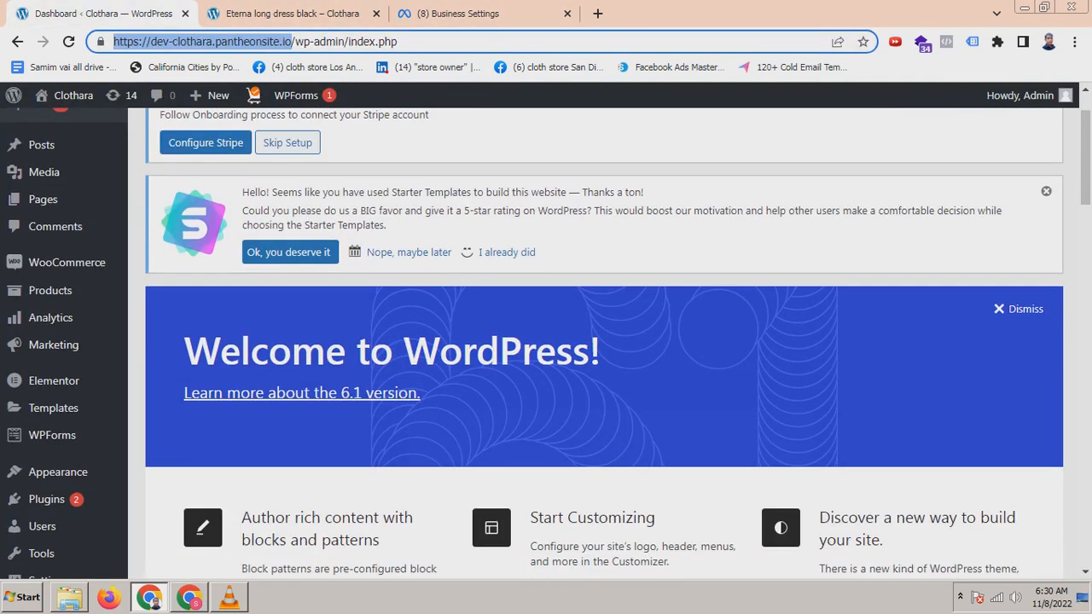
{"action": "scroll", "coordinate": [58, 418], "scroll_direction": "down", "scroll_amount": 2}
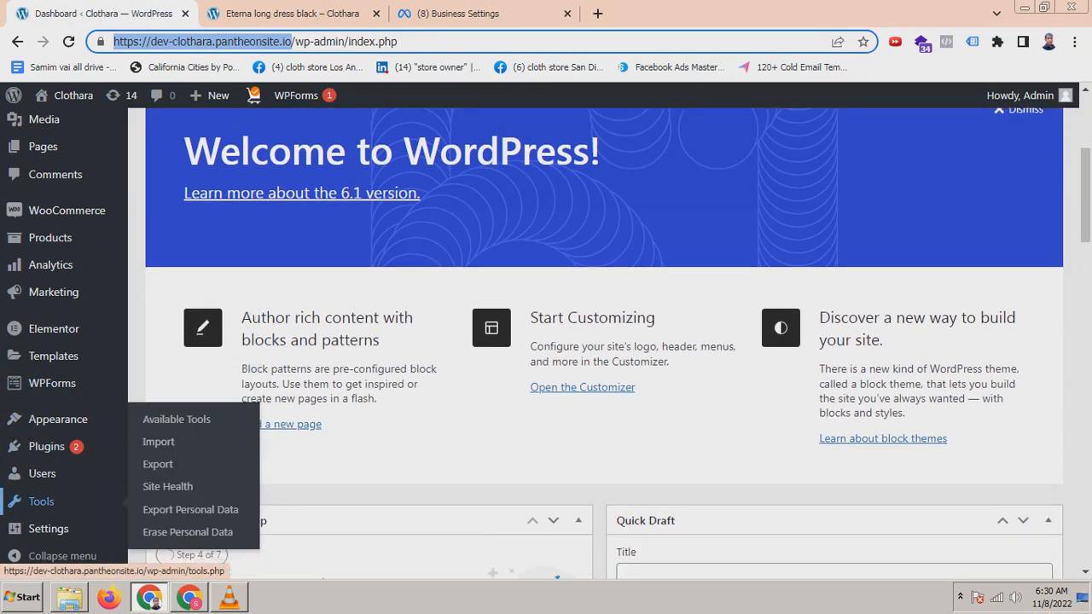
{"action": "scroll", "coordinate": [47, 460], "scroll_direction": "down", "scroll_amount": 1}
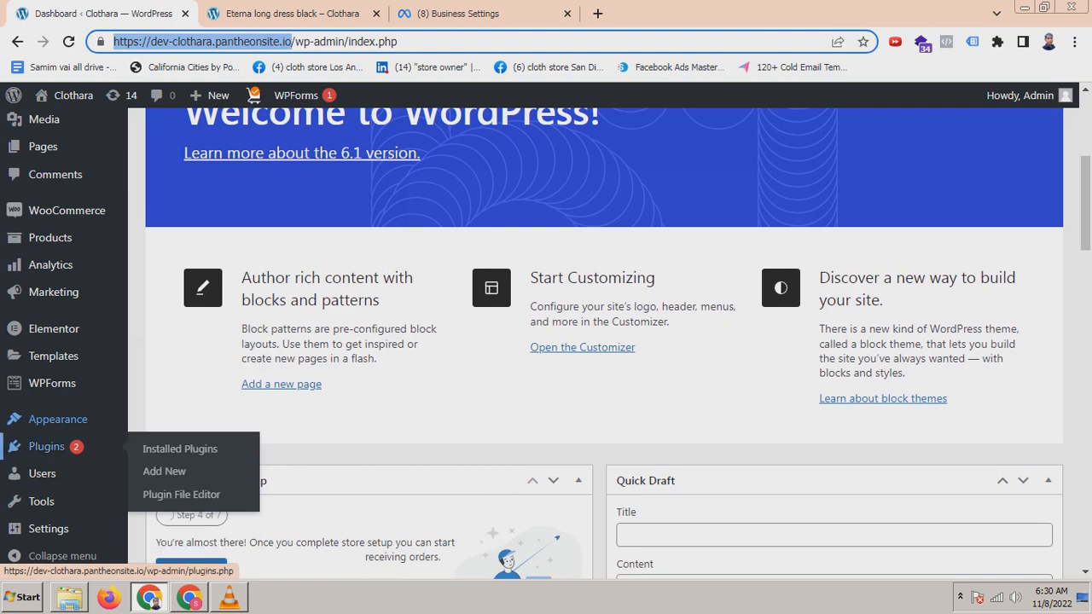
{"action": "left_click", "coordinate": [164, 471]}
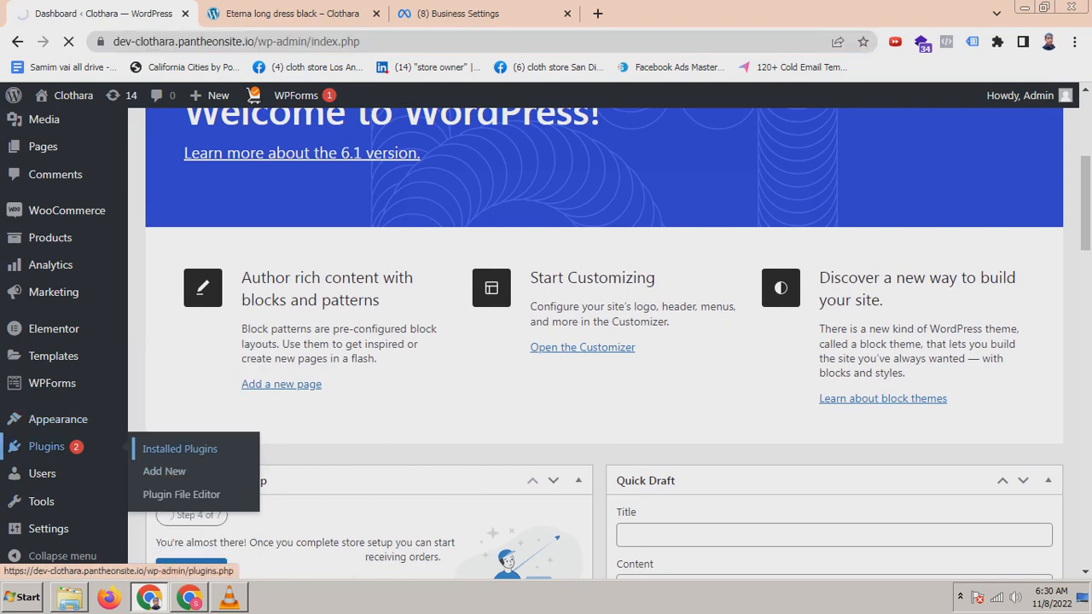
{"action": "left_click", "coordinate": [180, 449]}
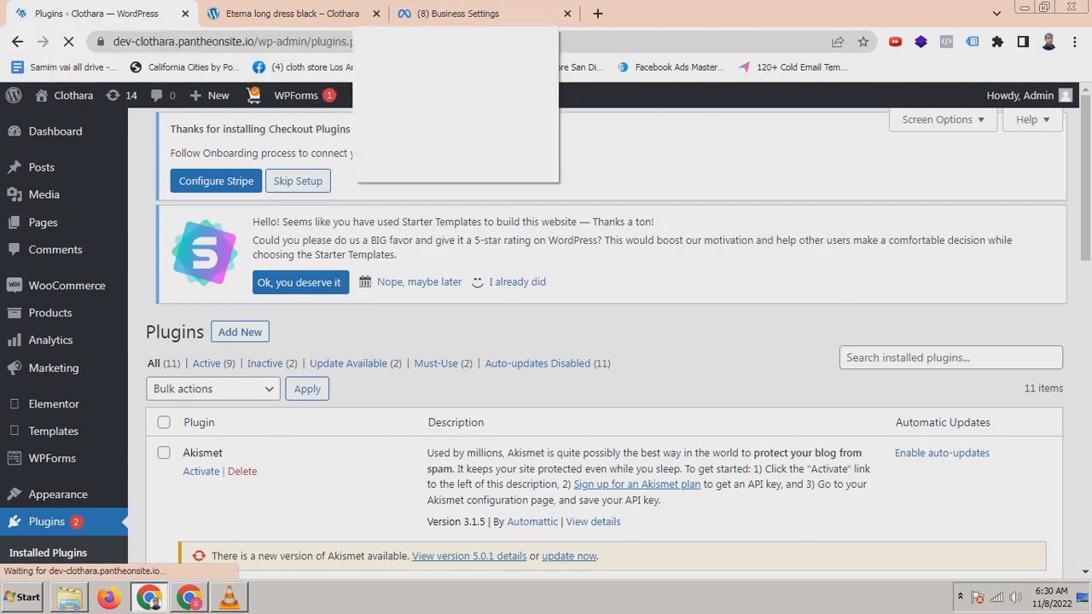
Step: Open the settings of the GTM4WP plugin from the plugins list
{"action": "scroll", "coordinate": [262, 395], "scroll_direction": "down", "scroll_amount": 3}
{"action": "scroll", "coordinate": [262, 395], "scroll_direction": "down", "scroll_amount": 1}
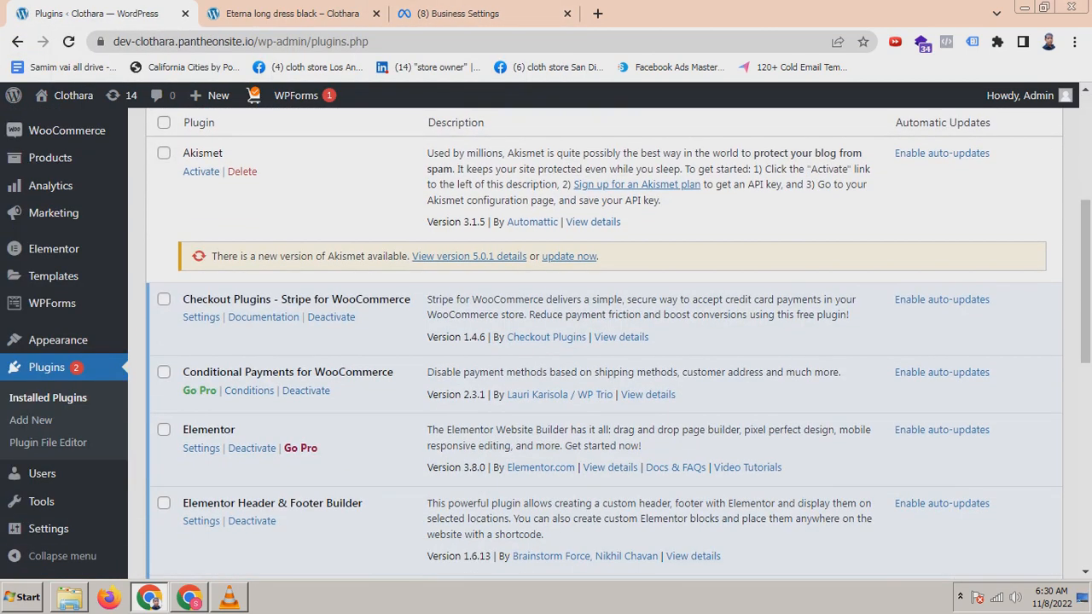
{"action": "scroll", "coordinate": [263, 395], "scroll_direction": "down", "scroll_amount": 1}
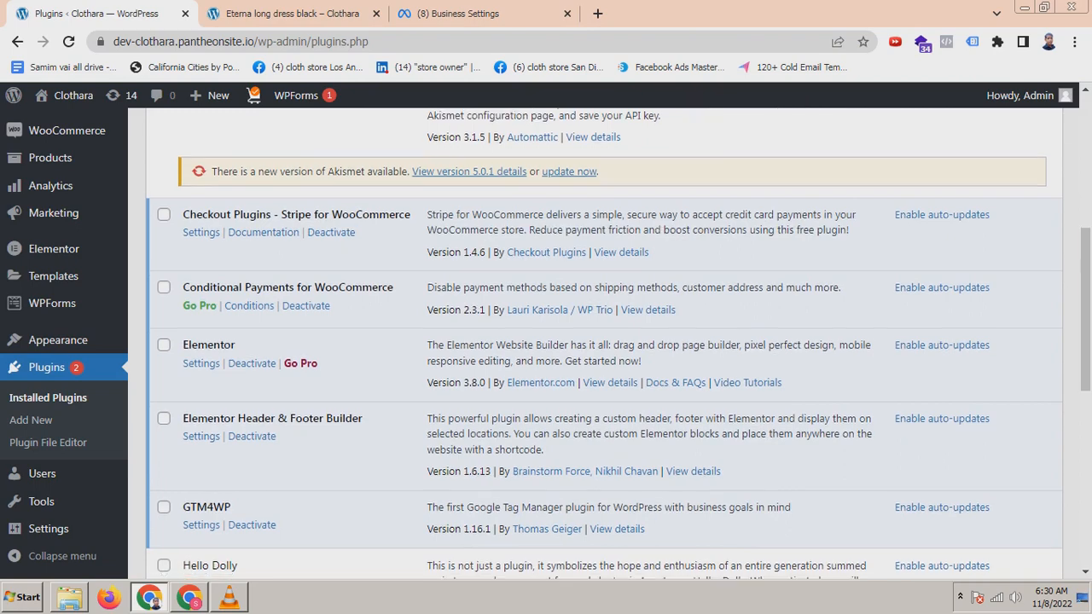
{"action": "scroll", "coordinate": [263, 396], "scroll_direction": "down", "scroll_amount": 1}
{"action": "scroll", "coordinate": [263, 396], "scroll_direction": "down", "scroll_amount": 1}
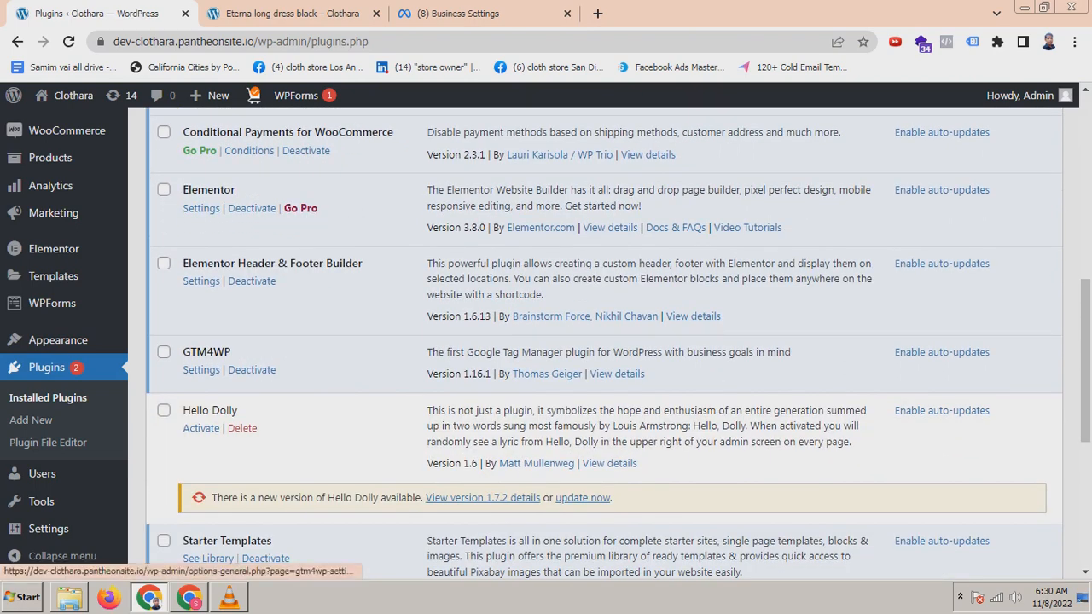
{"action": "left_click", "coordinate": [201, 370]}
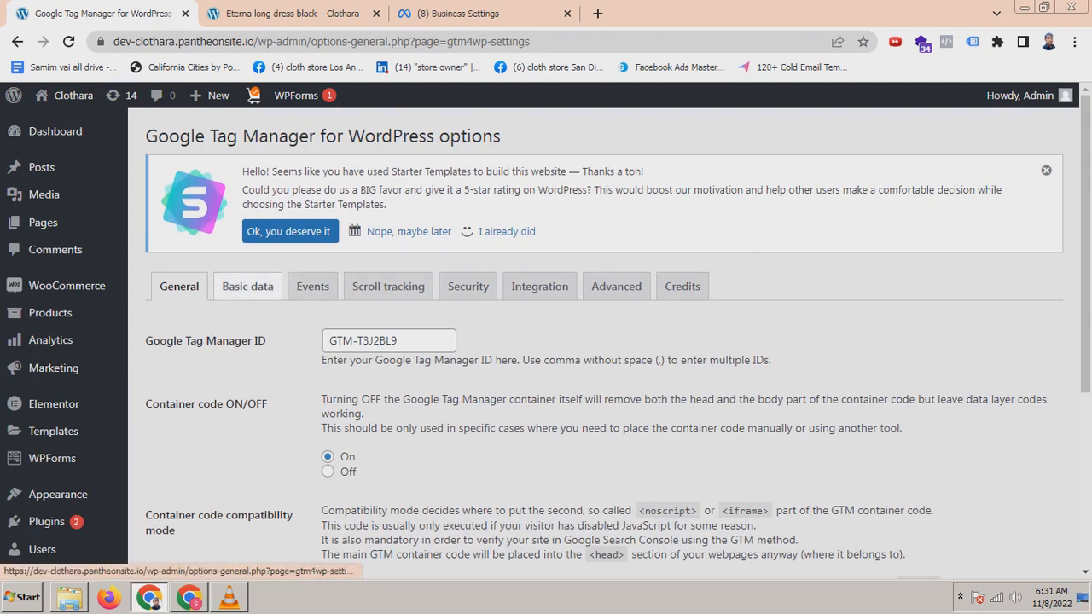
Step: Enable Track enhanced e-commerce in the plugin's WooCommerce integration settings and save the changes
{"action": "left_click", "coordinate": [539, 287]}
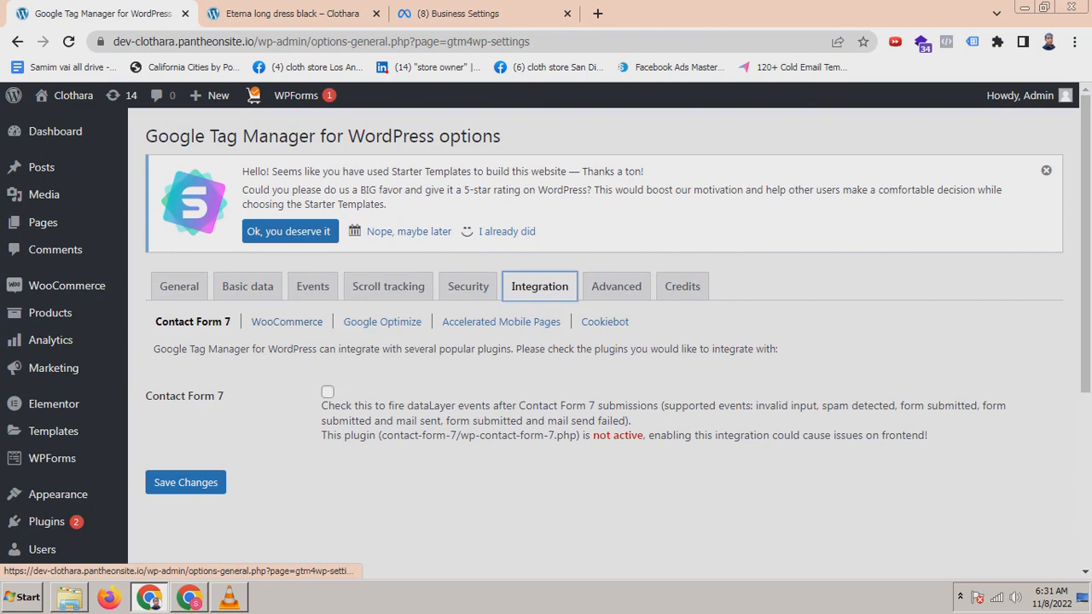
{"action": "left_click", "coordinate": [285, 322]}
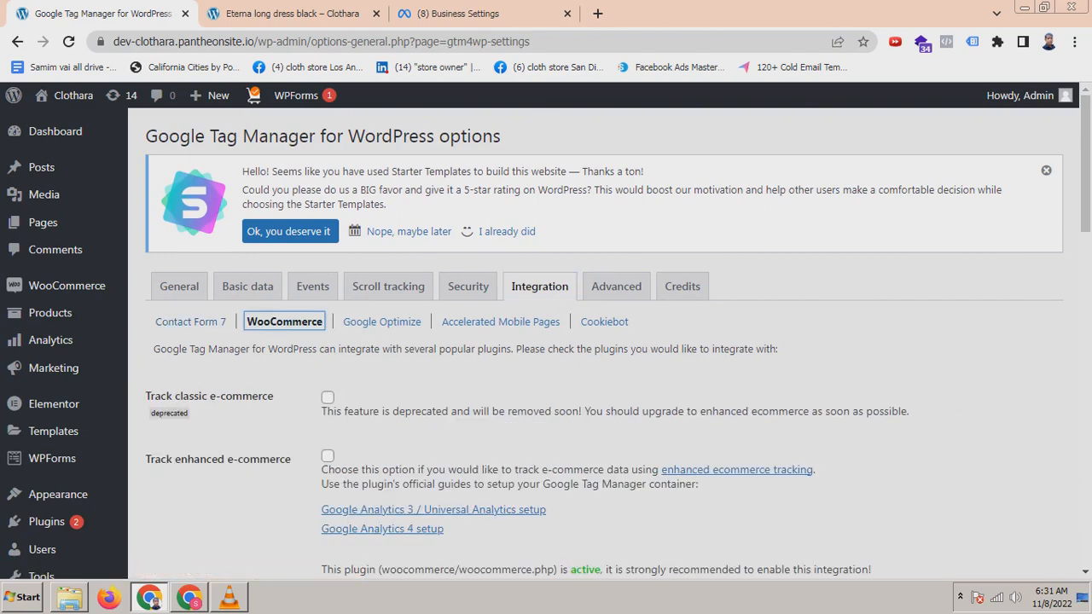
{"action": "scroll", "coordinate": [597, 341], "scroll_direction": "down", "scroll_amount": 1}
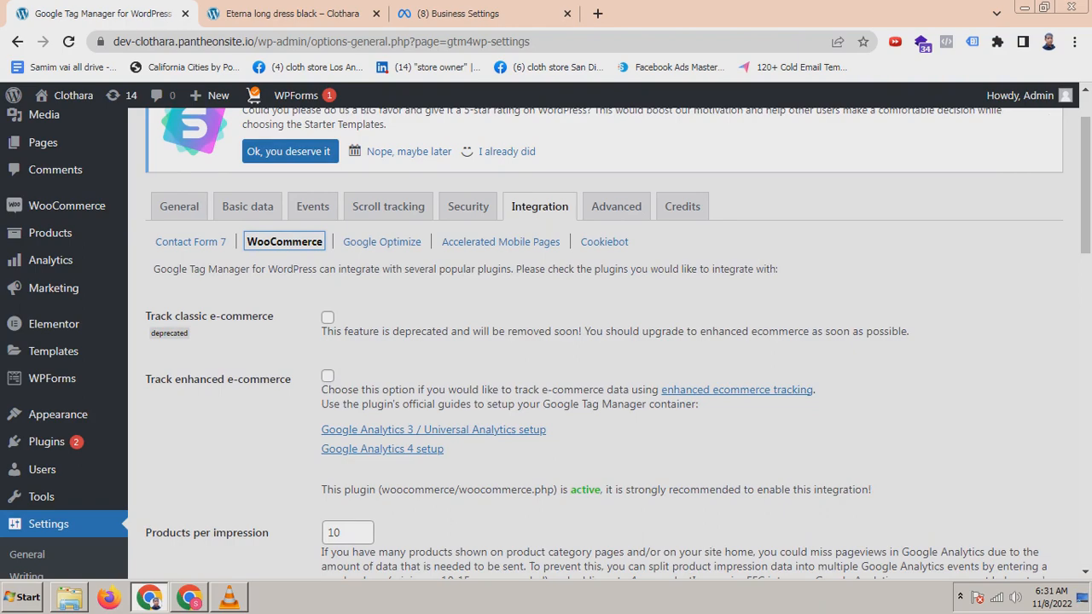
{"action": "scroll", "coordinate": [597, 342], "scroll_direction": "down", "scroll_amount": 6}
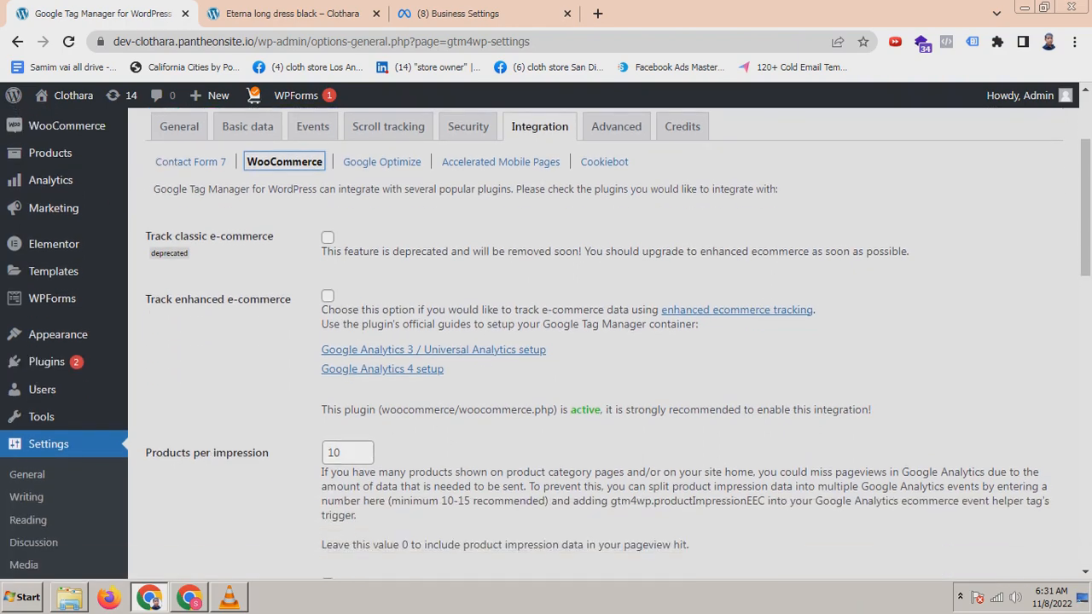
{"action": "scroll", "coordinate": [597, 341], "scroll_direction": "down", "scroll_amount": 7}
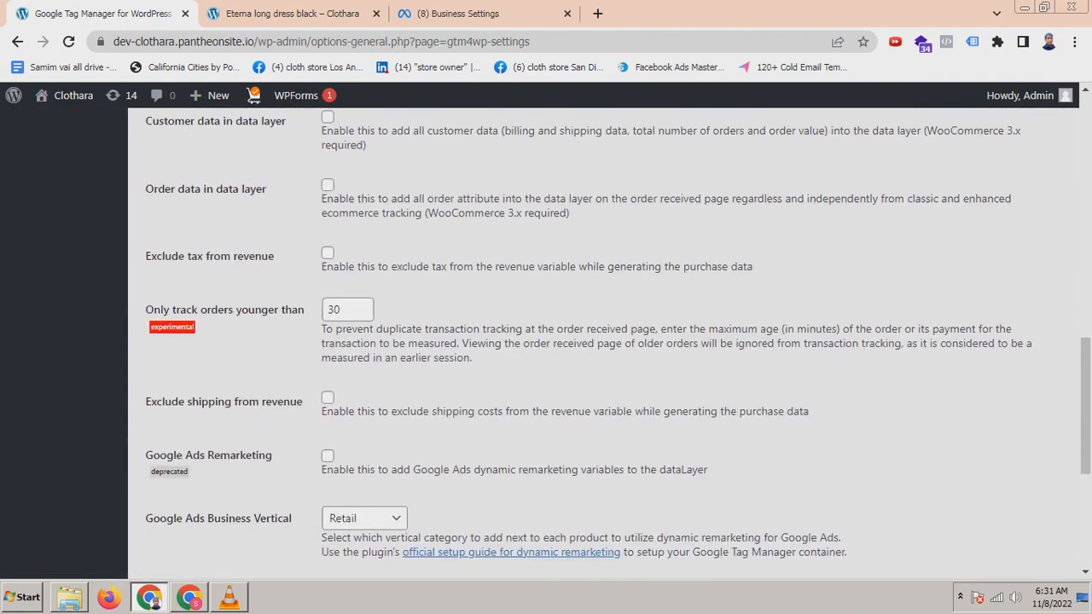
{"action": "scroll", "coordinate": [597, 342], "scroll_direction": "up", "scroll_amount": 3}
{"action": "scroll", "coordinate": [597, 342], "scroll_direction": "up", "scroll_amount": 15}
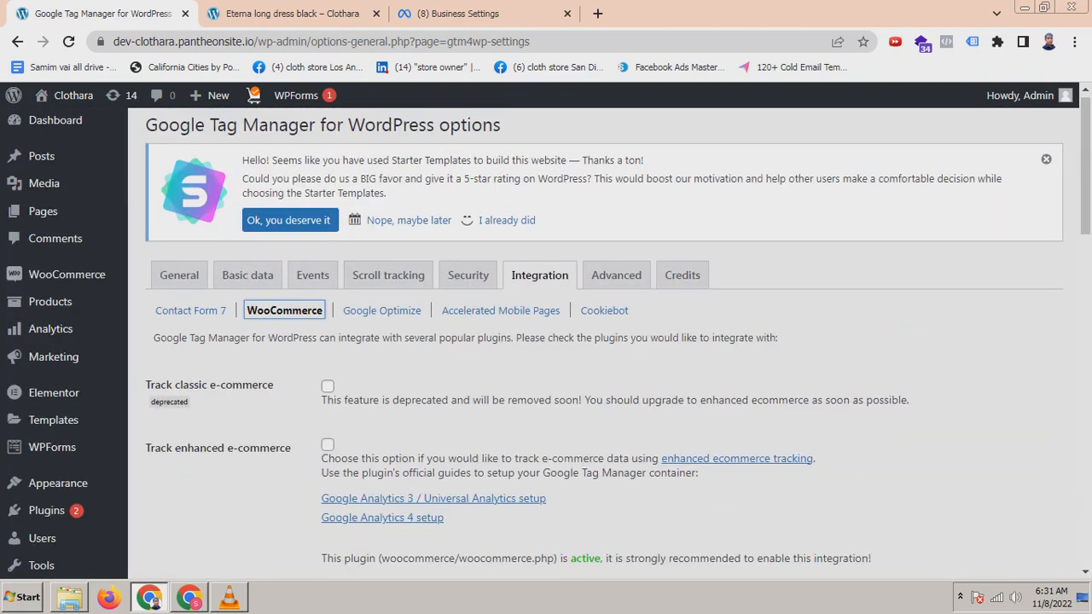
{"action": "left_click", "coordinate": [327, 445]}
{"action": "scroll", "coordinate": [597, 341], "scroll_direction": "down", "scroll_amount": 15}
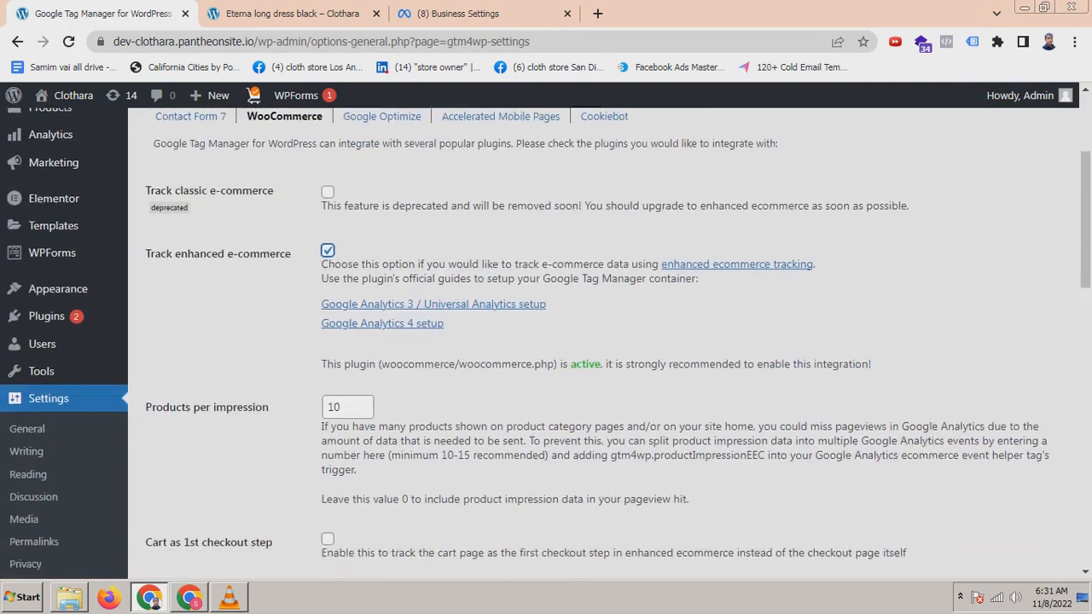
{"action": "scroll", "coordinate": [597, 341], "scroll_direction": "down", "scroll_amount": 2}
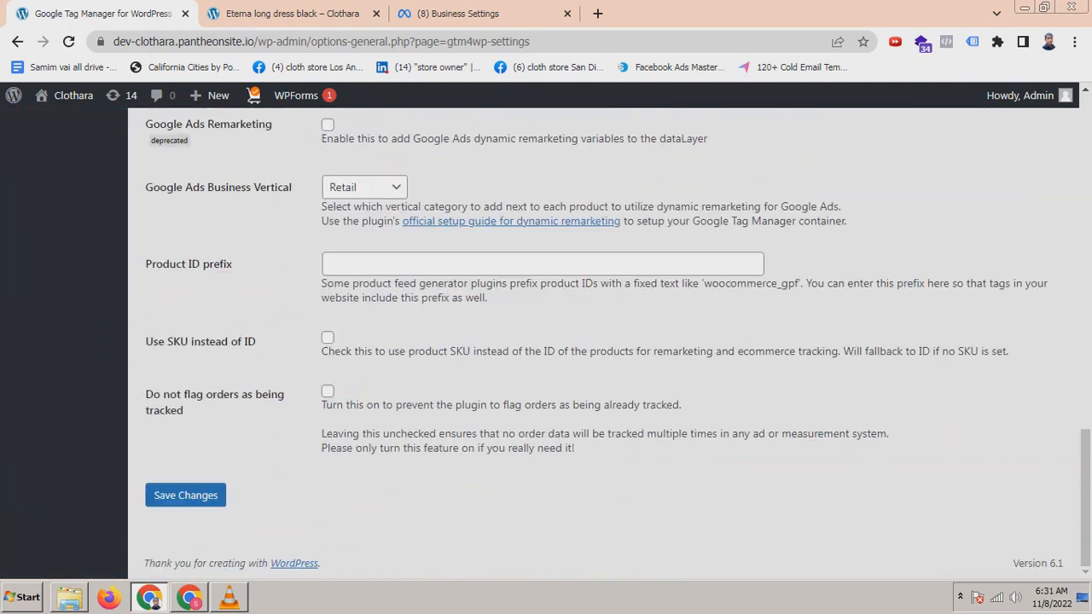
{"action": "scroll", "coordinate": [597, 341], "scroll_direction": "up", "scroll_amount": 9}
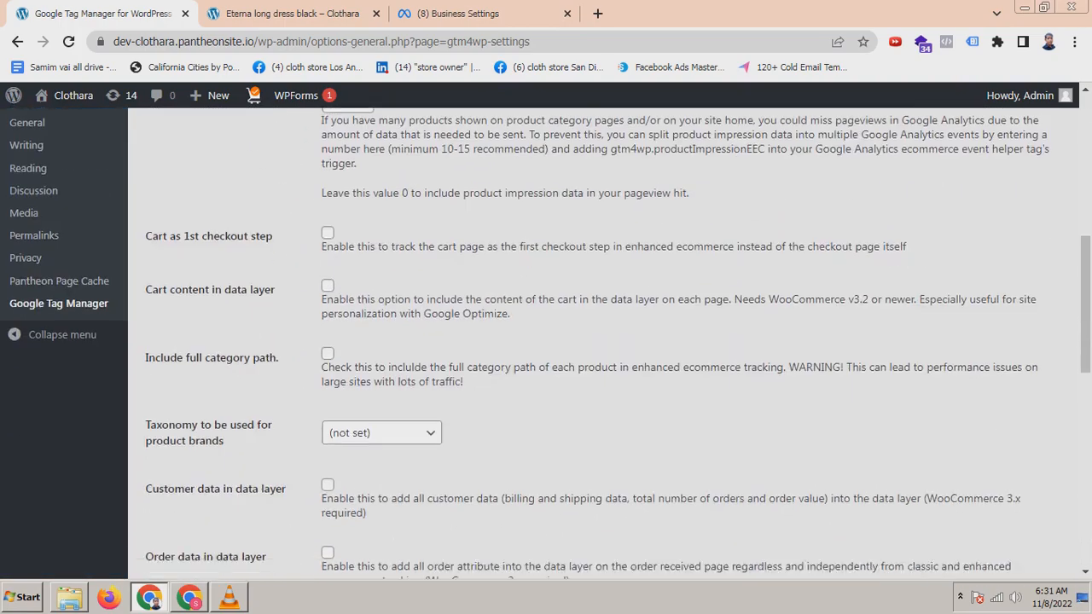
{"action": "scroll", "coordinate": [597, 341], "scroll_direction": "down", "scroll_amount": 9}
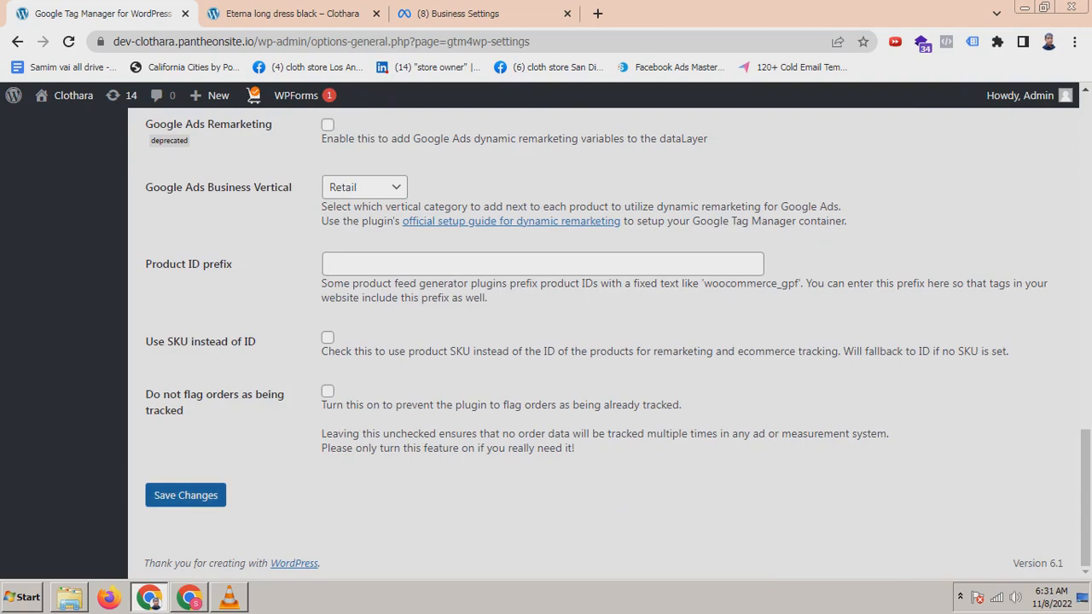
{"action": "left_click", "coordinate": [185, 494]}
Step: Return to the WordPress dashboard
{"action": "scroll", "coordinate": [597, 341], "scroll_direction": "up", "scroll_amount": 9}
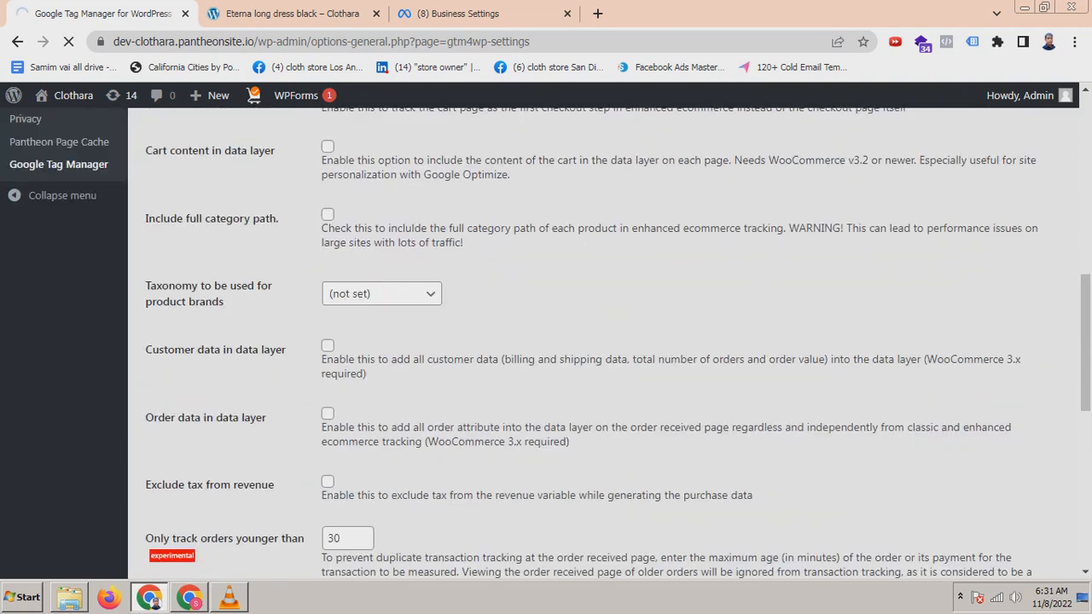
{"action": "scroll", "coordinate": [597, 341], "scroll_direction": "up", "scroll_amount": 7}
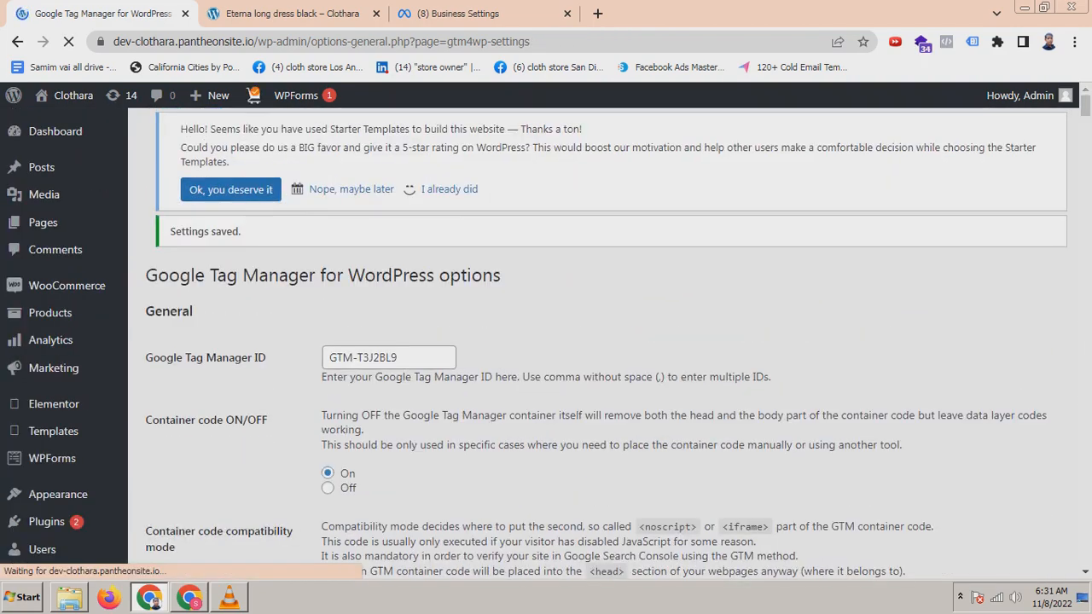
{"action": "scroll", "coordinate": [597, 341], "scroll_direction": "down", "scroll_amount": 2}
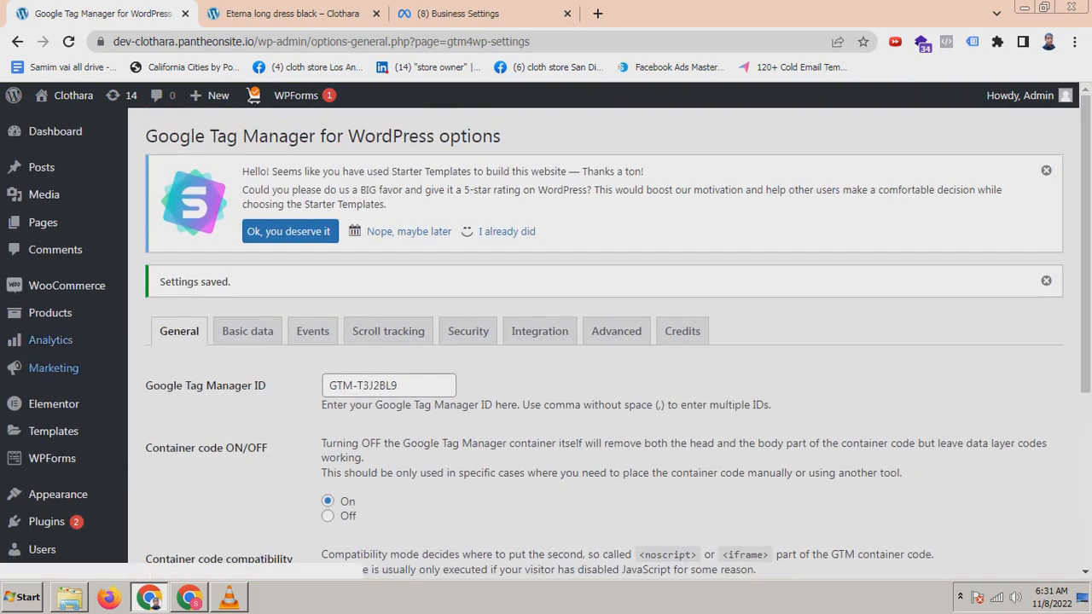
{"action": "left_click", "coordinate": [56, 131]}
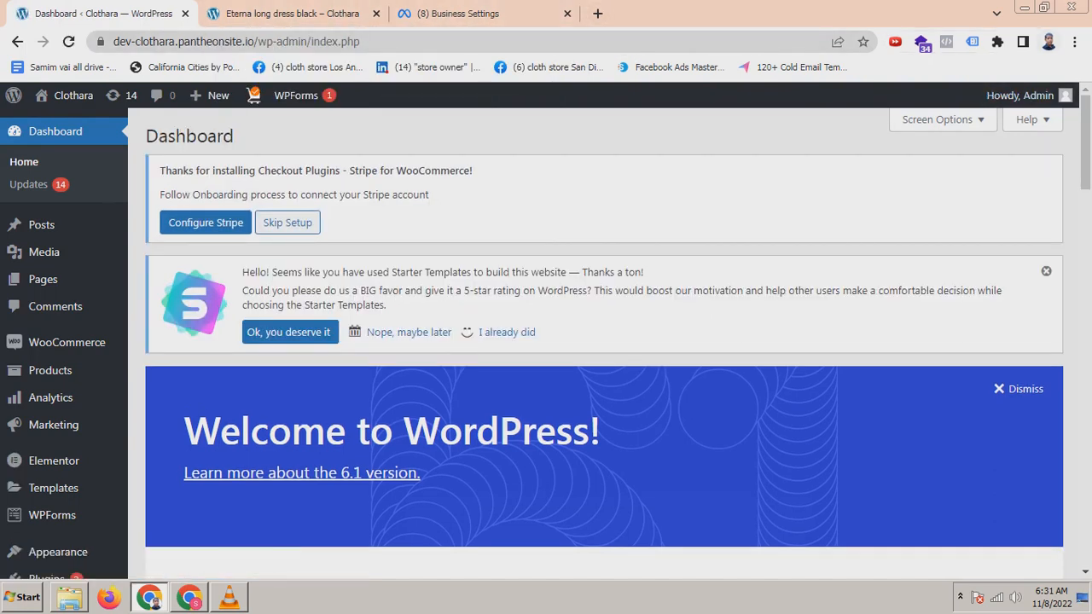
Step: Switch to the other browser window, search Google for google tag manager and open the Google Tag Manager site
{"action": "left_click", "coordinate": [190, 597]}
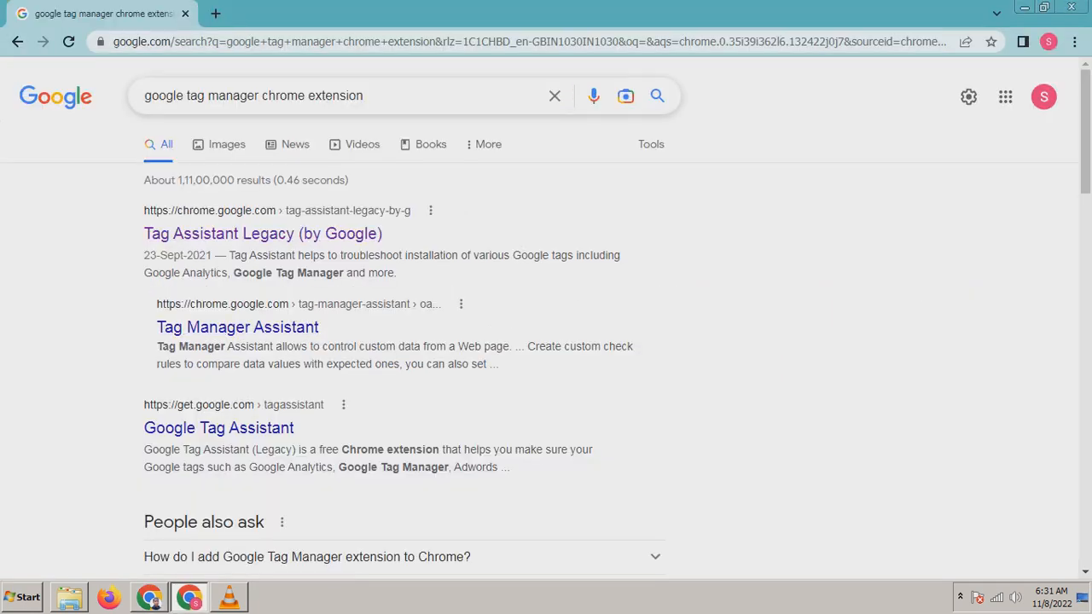
{"action": "left_click_drag", "start_coordinate": [365, 96], "coordinate": [258, 95]}
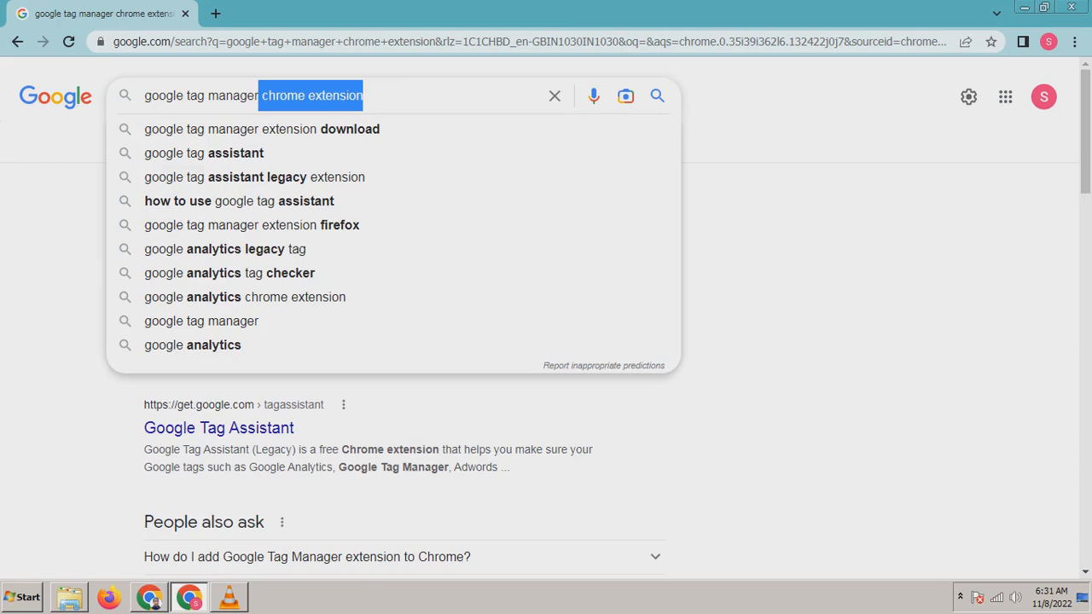
{"action": "key", "text": "BackSpace"}
{"action": "key", "text": "Return"}
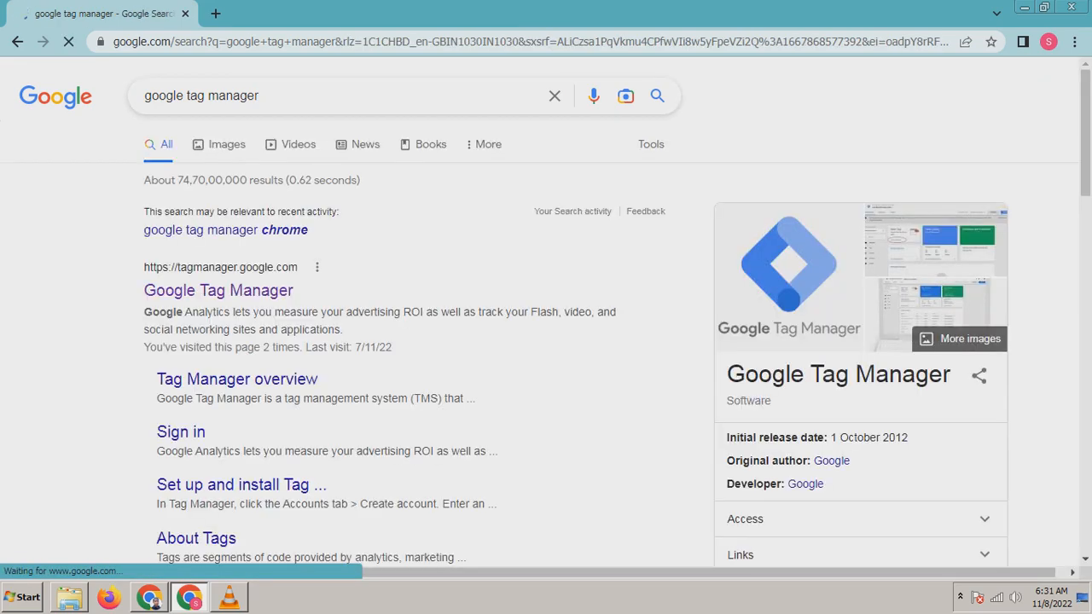
{"action": "left_click", "coordinate": [219, 291]}
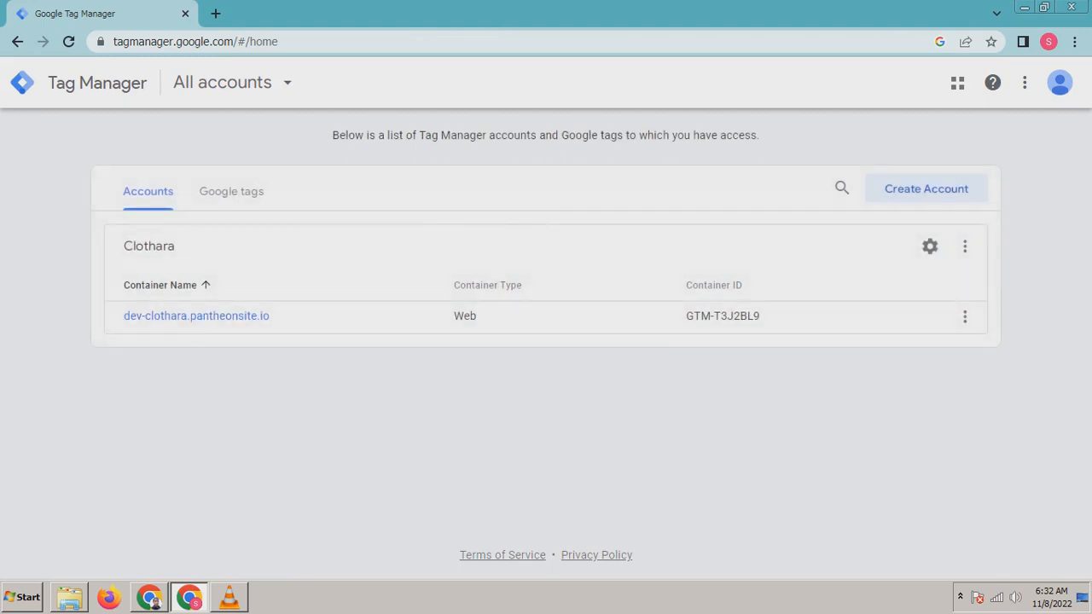
Step: Open the dev-clothara.pantheonsite.io container and publish its workspace as a new version
{"action": "left_click", "coordinate": [196, 315]}
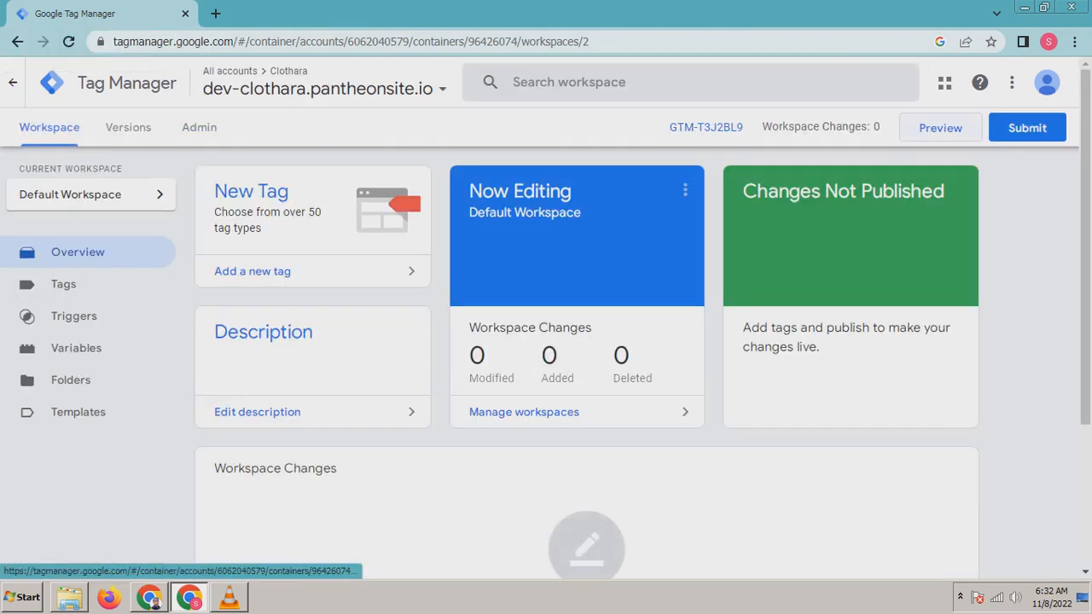
{"action": "left_click", "coordinate": [1027, 128]}
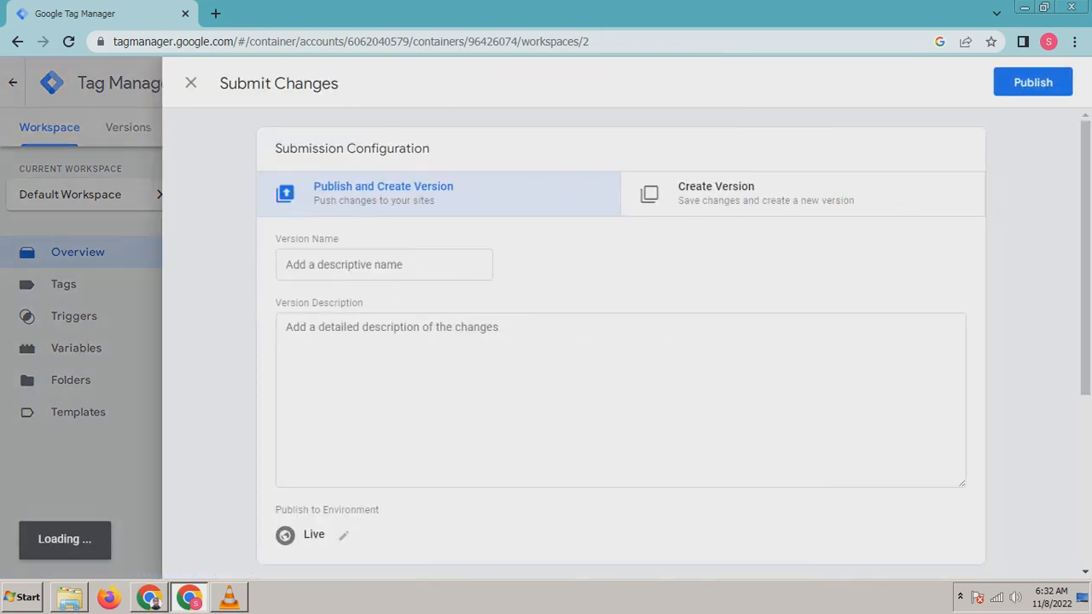
{"action": "left_click", "coordinate": [1032, 82]}
{"action": "left_click", "coordinate": [756, 538]}
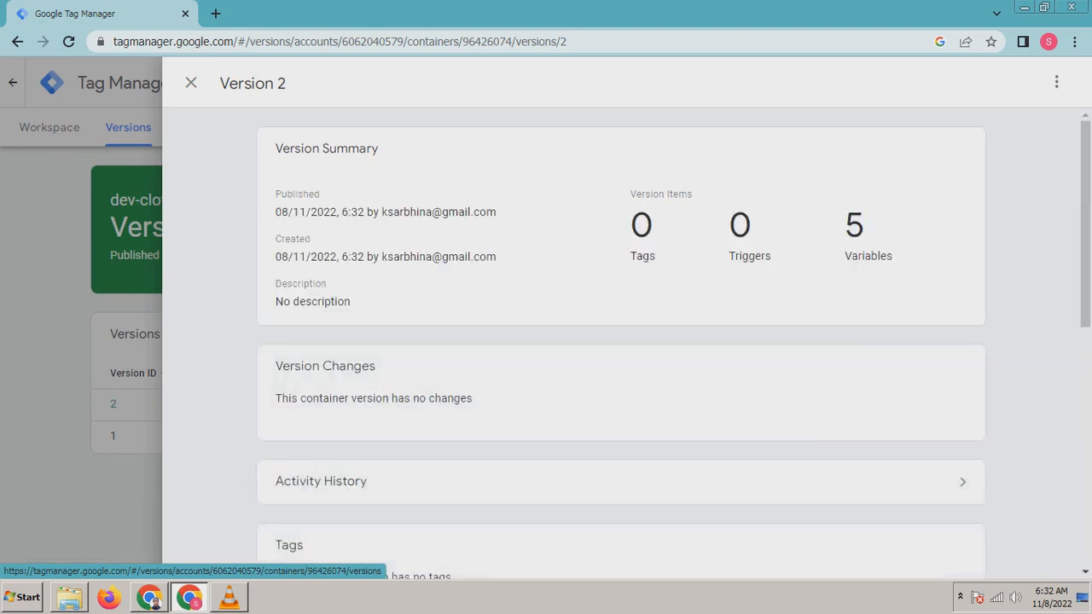
Step: Close the version summary and start the container's preview in Tag Assistant
{"action": "left_click", "coordinate": [191, 83]}
{"action": "left_click", "coordinate": [49, 127]}
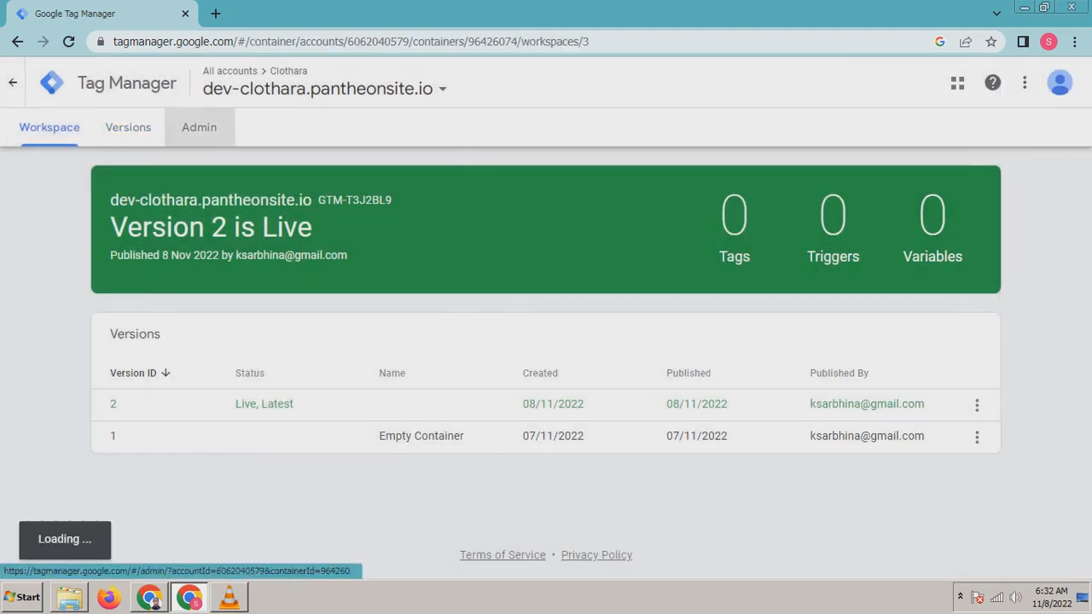
{"action": "left_click", "coordinate": [200, 127]}
{"action": "left_click", "coordinate": [50, 127]}
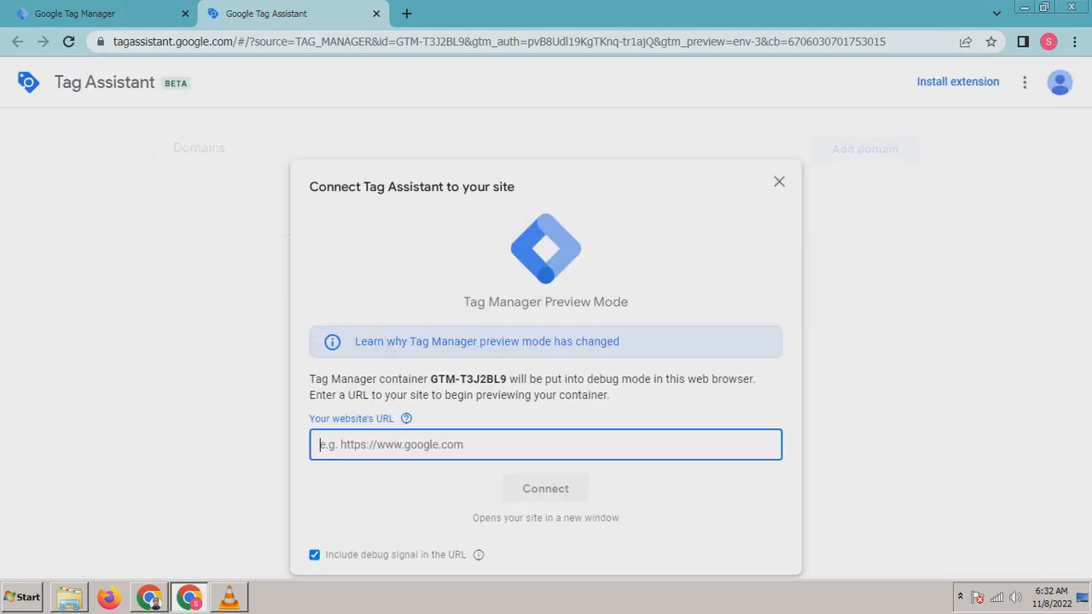
{"action": "left_click", "coordinate": [149, 597]}
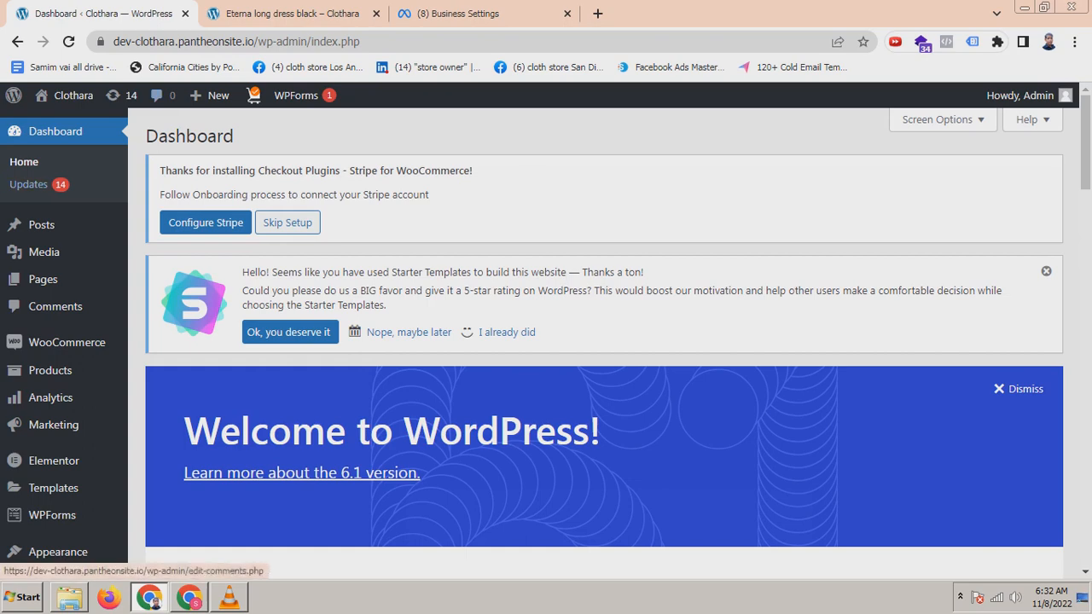
{"action": "left_click", "coordinate": [254, 41]}
{"action": "left_click_drag", "start_coordinate": [254, 42], "coordinate": [113, 42]}
{"action": "key", "text": "ctrl+c"}
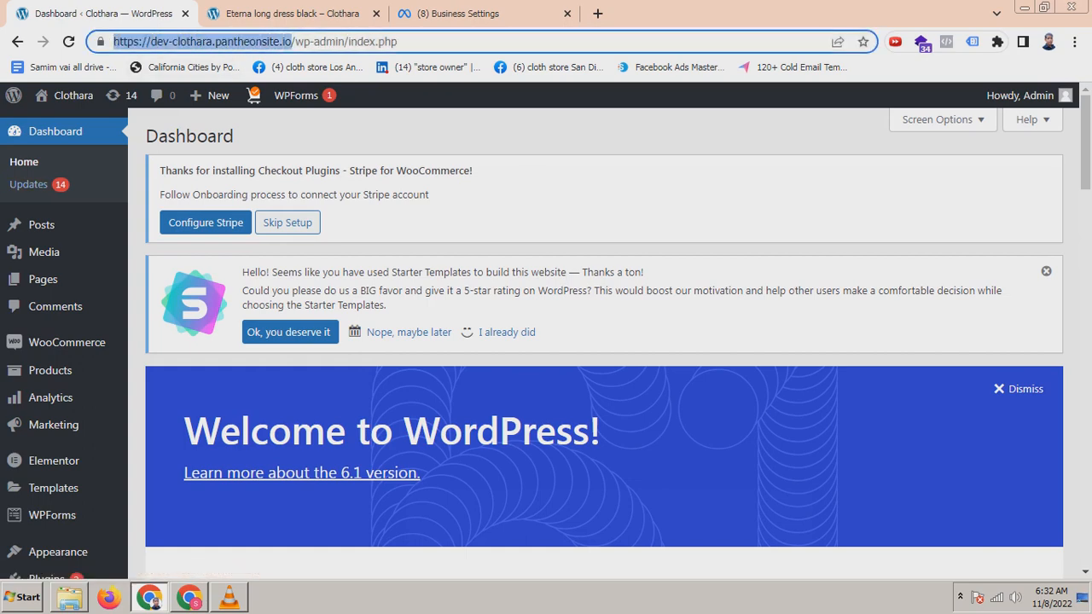
{"action": "right_click", "coordinate": [157, 43]}
{"action": "left_click", "coordinate": [195, 126]}
Step: Paste the site address into Tag Assistant's website URL field and connect
{"action": "left_click", "coordinate": [188, 597]}
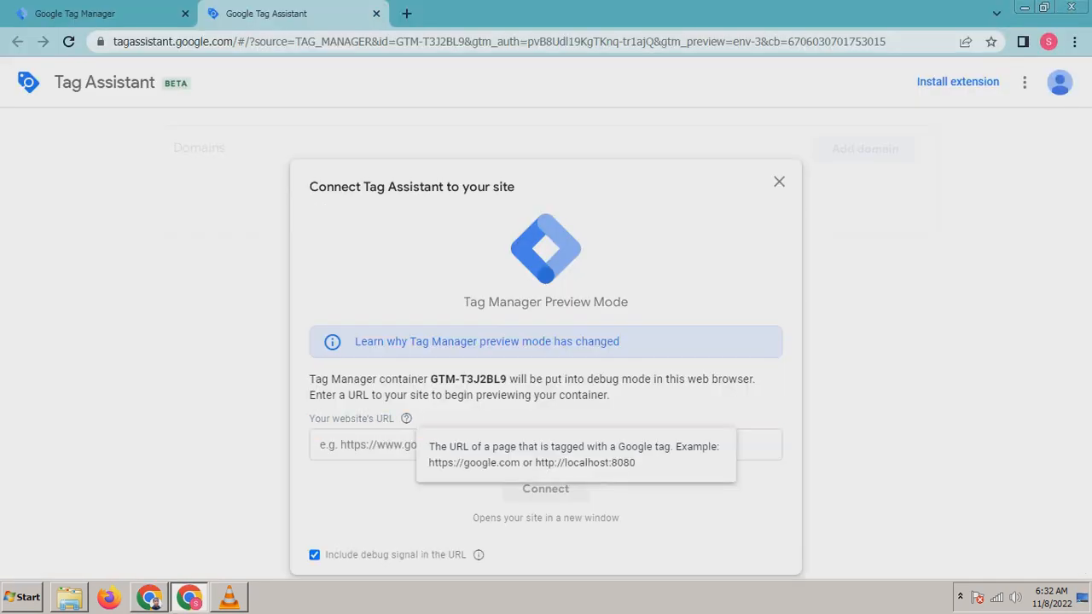
{"action": "right_click", "coordinate": [373, 444]}
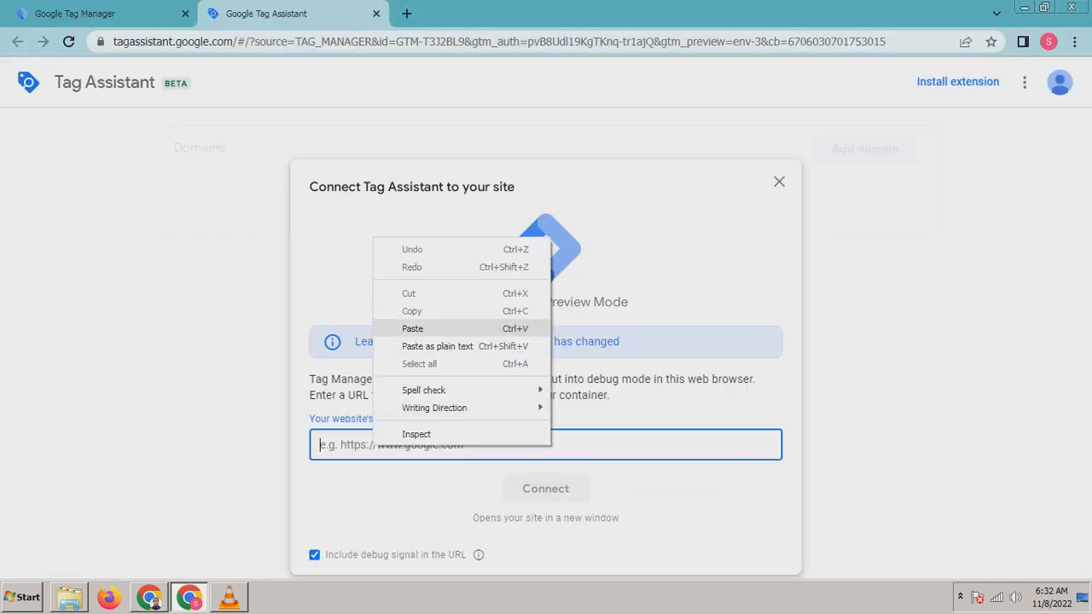
{"action": "left_click", "coordinate": [412, 328]}
{"action": "left_click", "coordinate": [546, 489]}
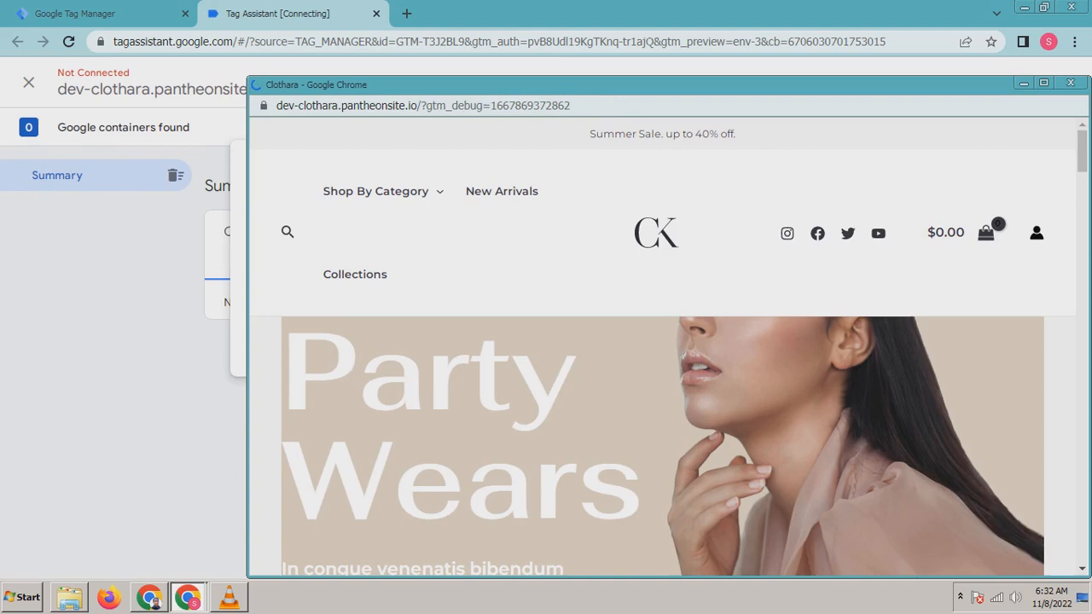
Step: Close the debug window, then retry and connect Tag Assistant to the site again
{"action": "left_click_drag", "start_coordinate": [631, 84], "coordinate": [489, 75]}
{"action": "left_click", "coordinate": [929, 74]}
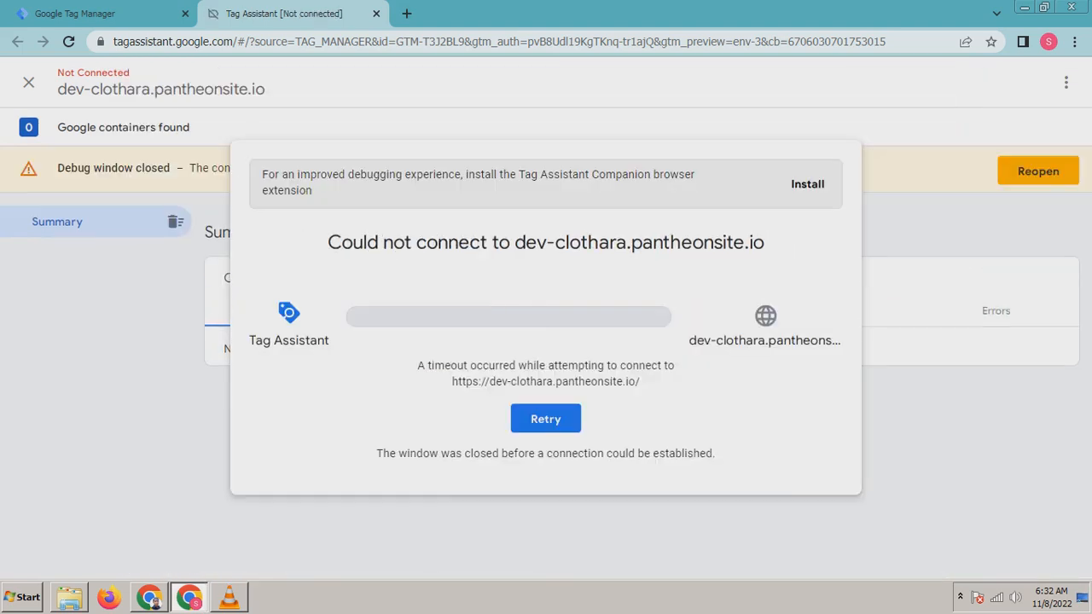
{"action": "left_click", "coordinate": [545, 419]}
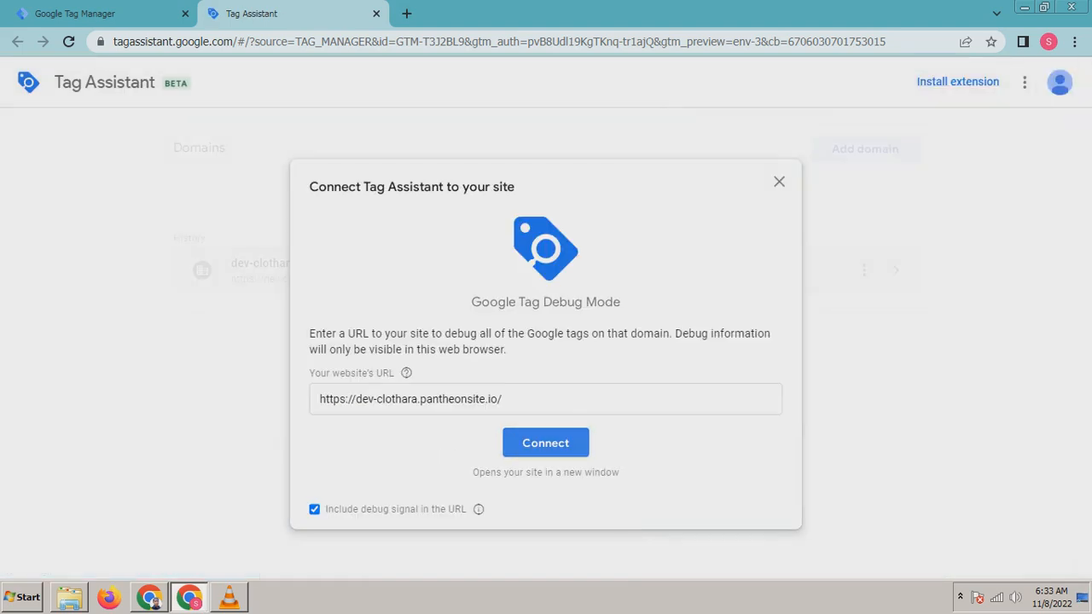
{"action": "left_click", "coordinate": [545, 443]}
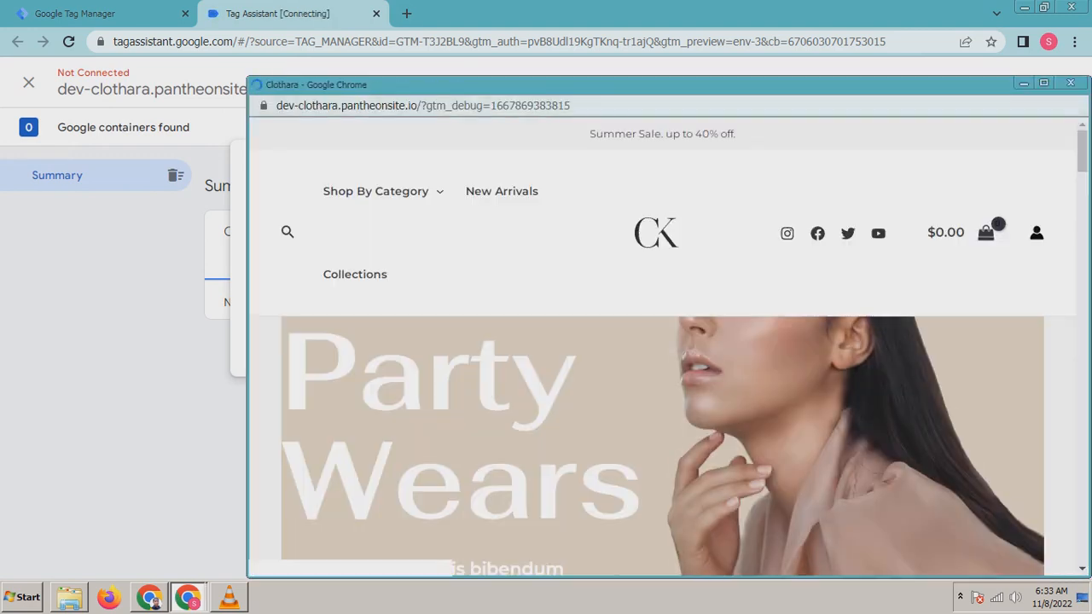
Step: Move the debug site window aside and continue to the Tag Assistant summary
{"action": "left_click_drag", "start_coordinate": [597, 85], "coordinate": [604, 26]}
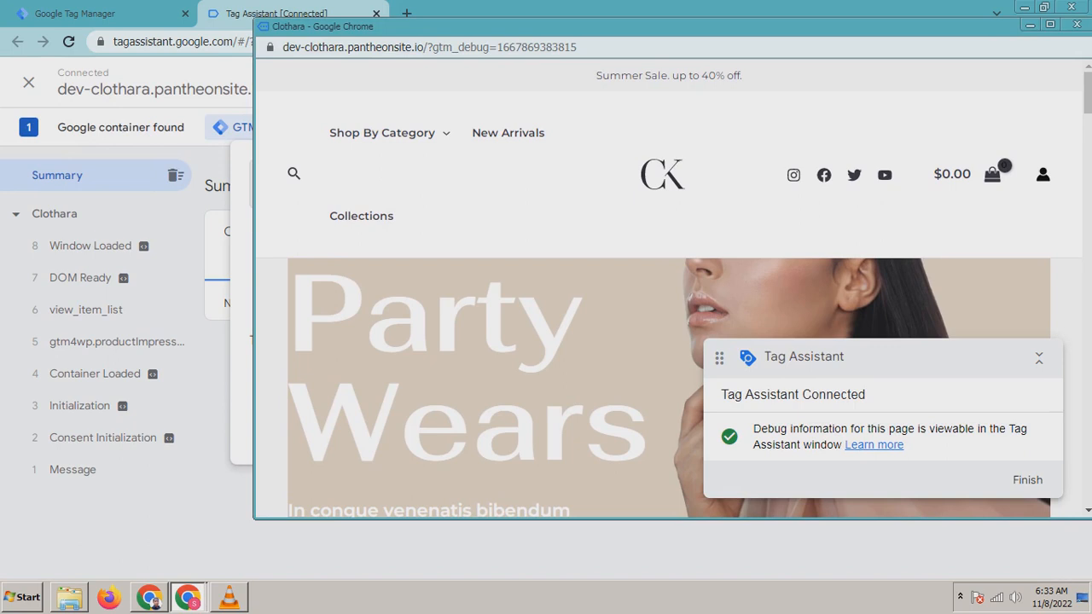
{"action": "scroll", "coordinate": [668, 290], "scroll_direction": "down", "scroll_amount": 2}
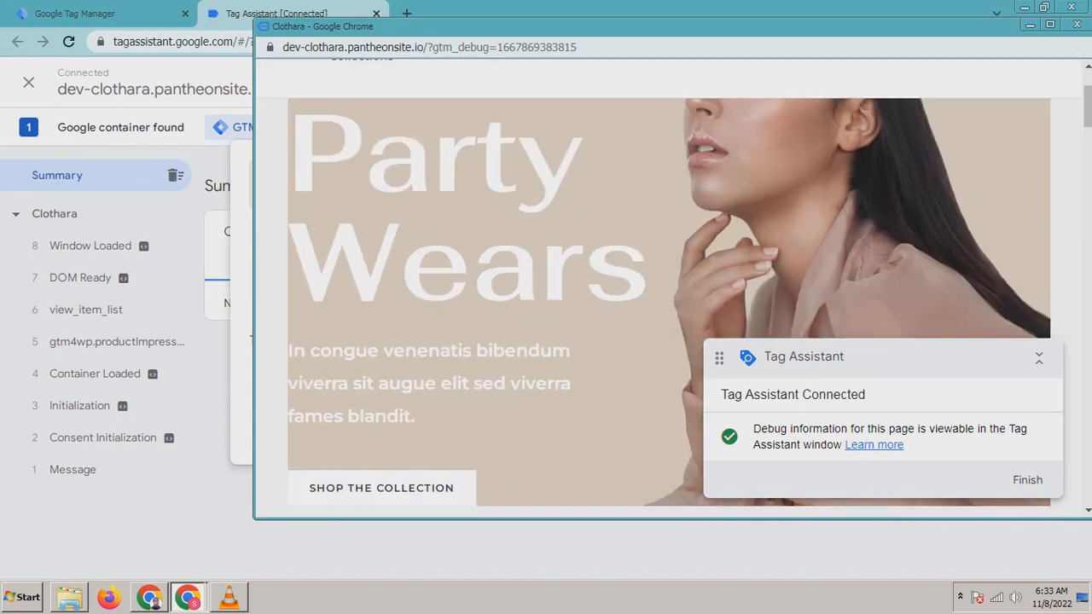
{"action": "left_click_drag", "start_coordinate": [375, 26], "coordinate": [679, 173]}
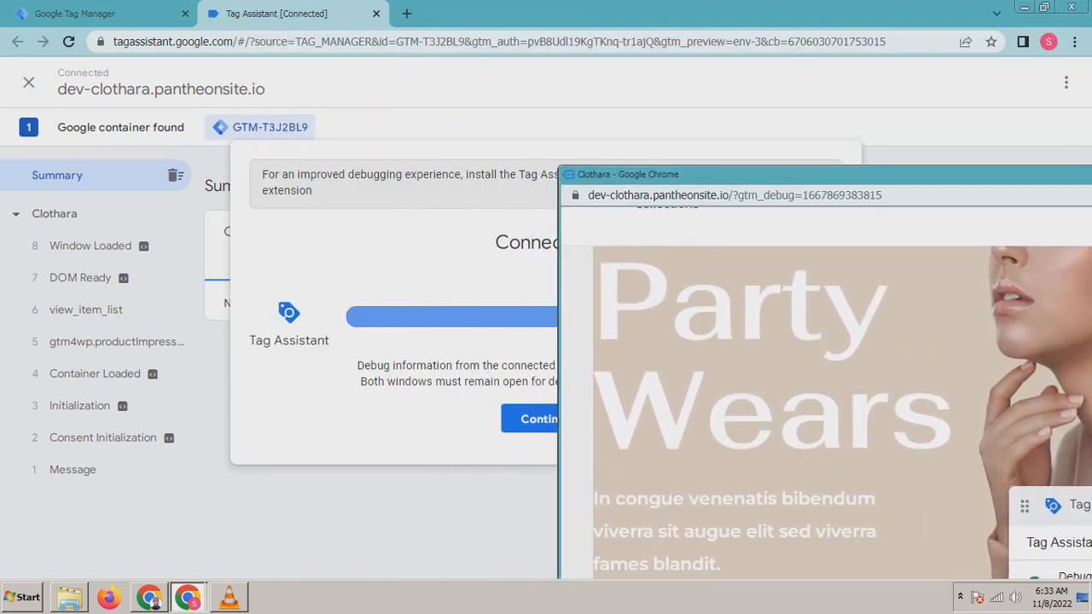
{"action": "left_click", "coordinate": [528, 418]}
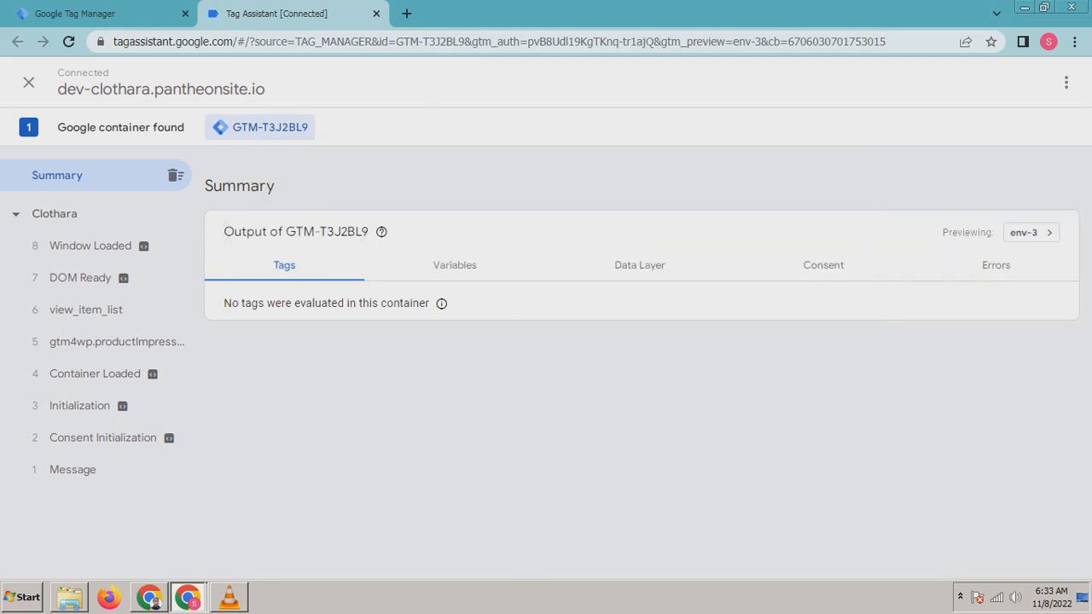
Step: Bring the Clothara site window forward, reposition it, and open the Eterna long dress black product page
{"action": "mouse_move", "coordinate": [188, 597]}
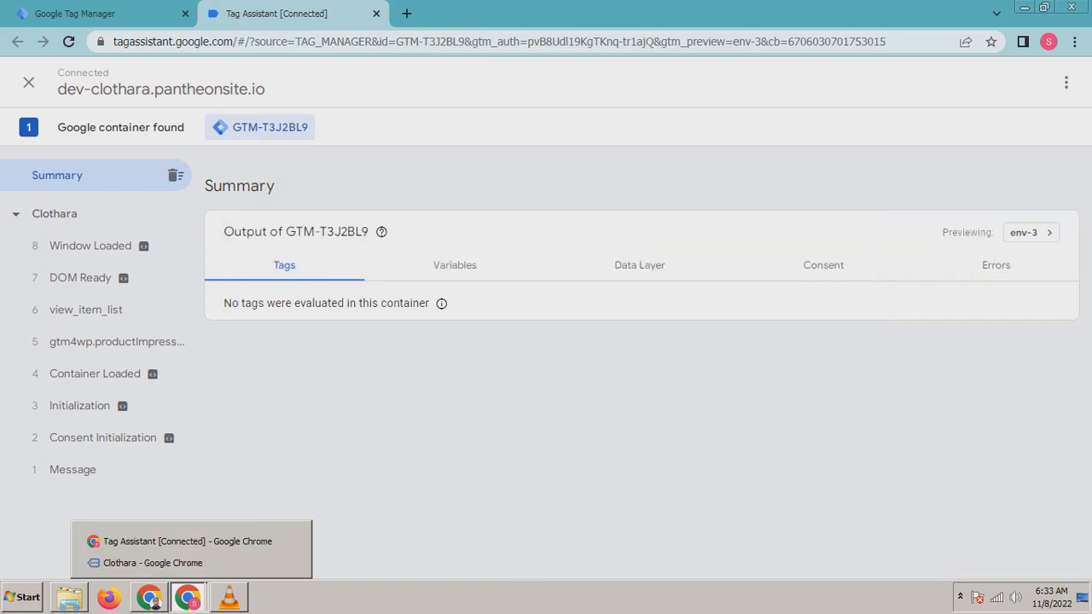
{"action": "left_click", "coordinate": [153, 563]}
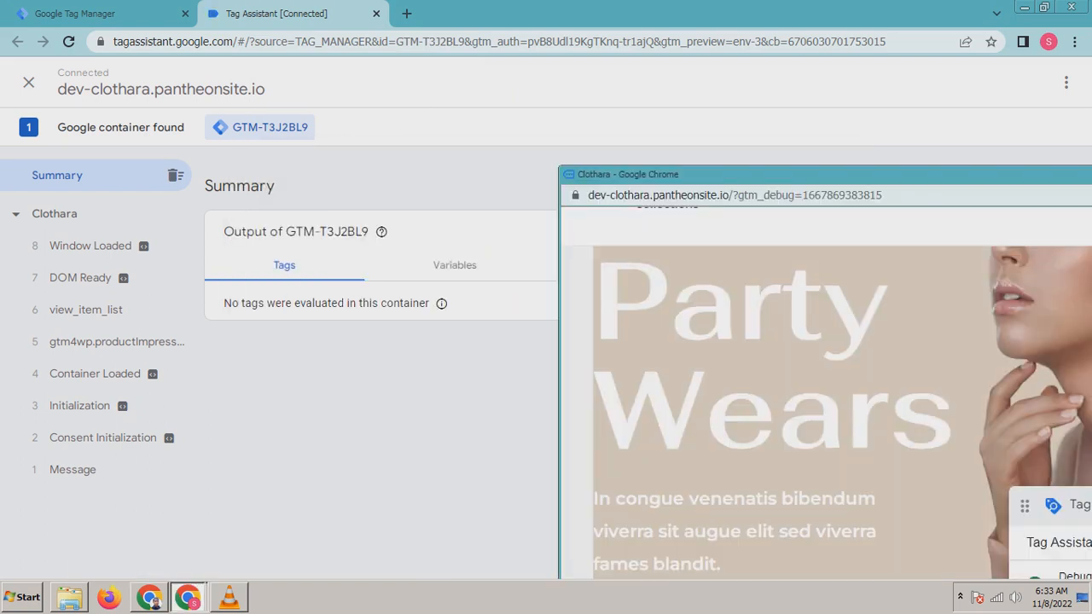
{"action": "left_click_drag", "start_coordinate": [802, 174], "coordinate": [648, 35]}
{"action": "scroll", "coordinate": [750, 299], "scroll_direction": "down", "scroll_amount": 5}
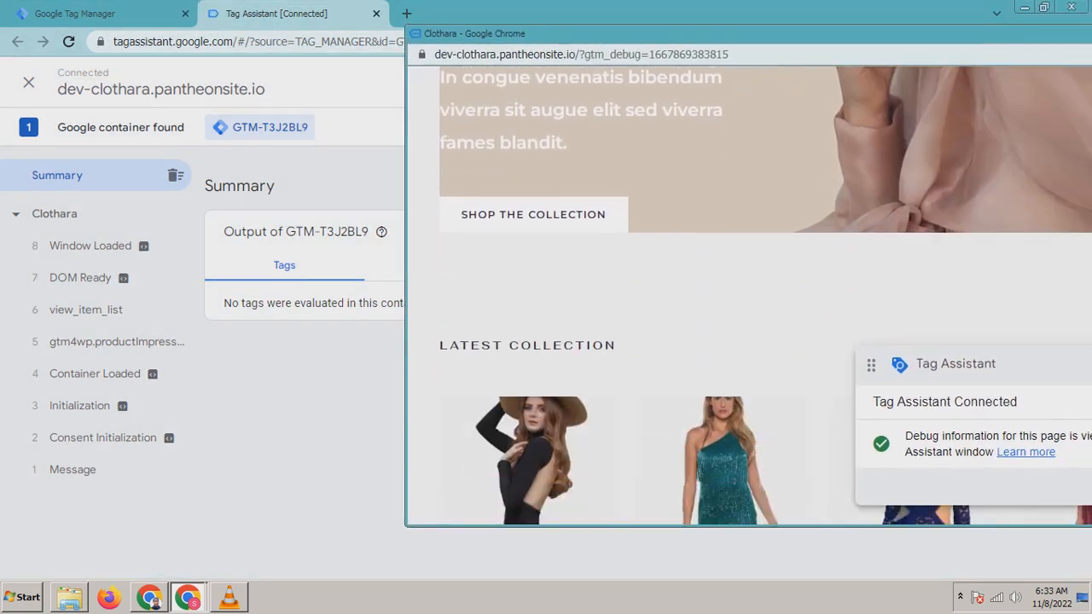
{"action": "left_click", "coordinate": [529, 294]}
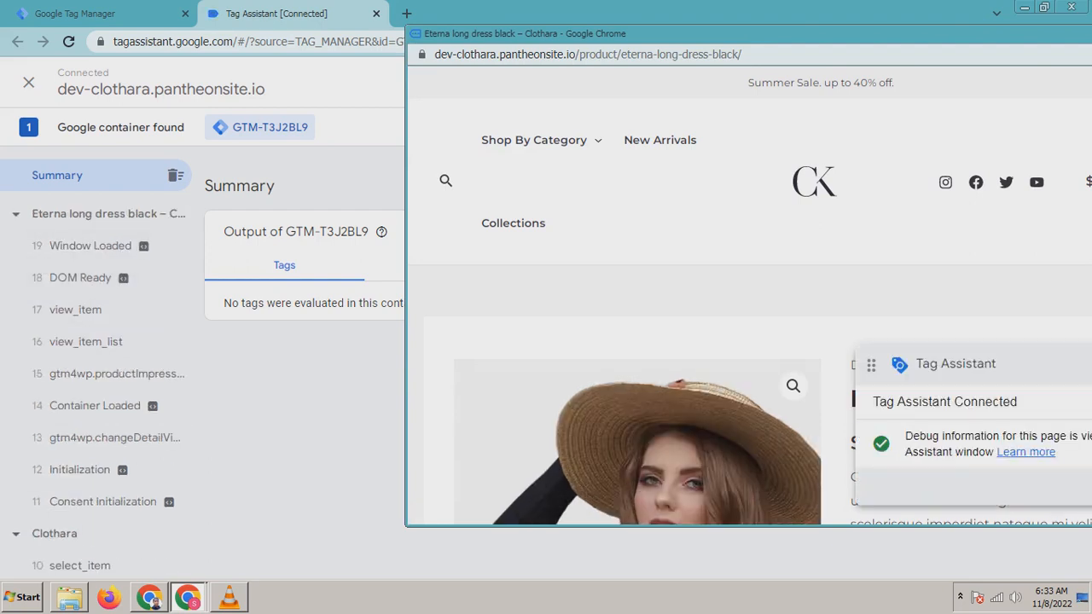
Step: Add the Eterna long dress black to the cart and open the add_to_cart event in Tag Assistant
{"action": "scroll", "coordinate": [648, 367], "scroll_direction": "down", "scroll_amount": 2}
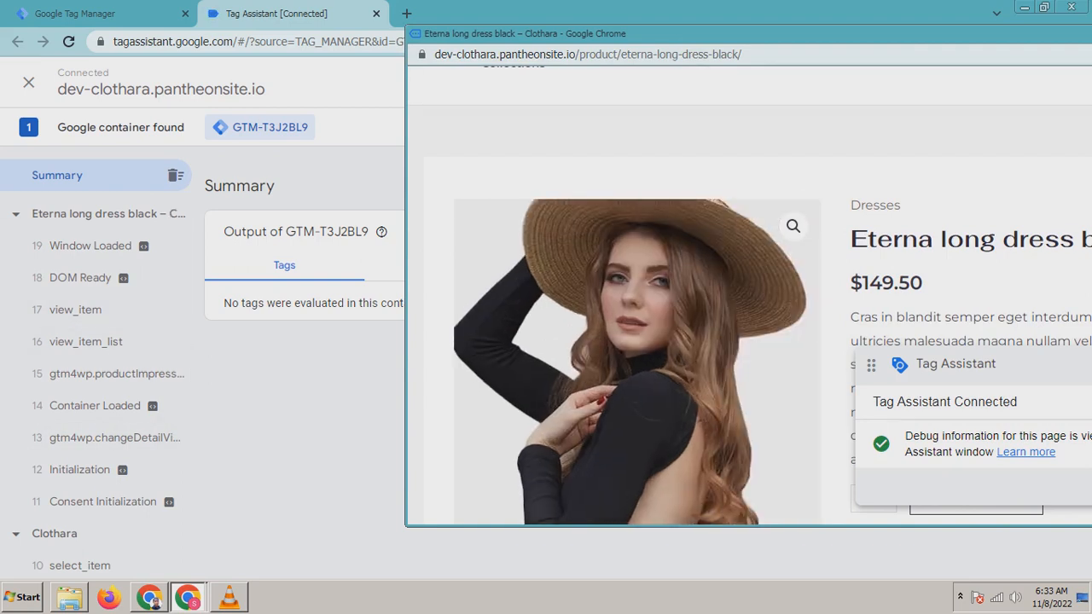
{"action": "scroll", "coordinate": [648, 341], "scroll_direction": "down", "scroll_amount": 3}
{"action": "left_click", "coordinate": [976, 259]}
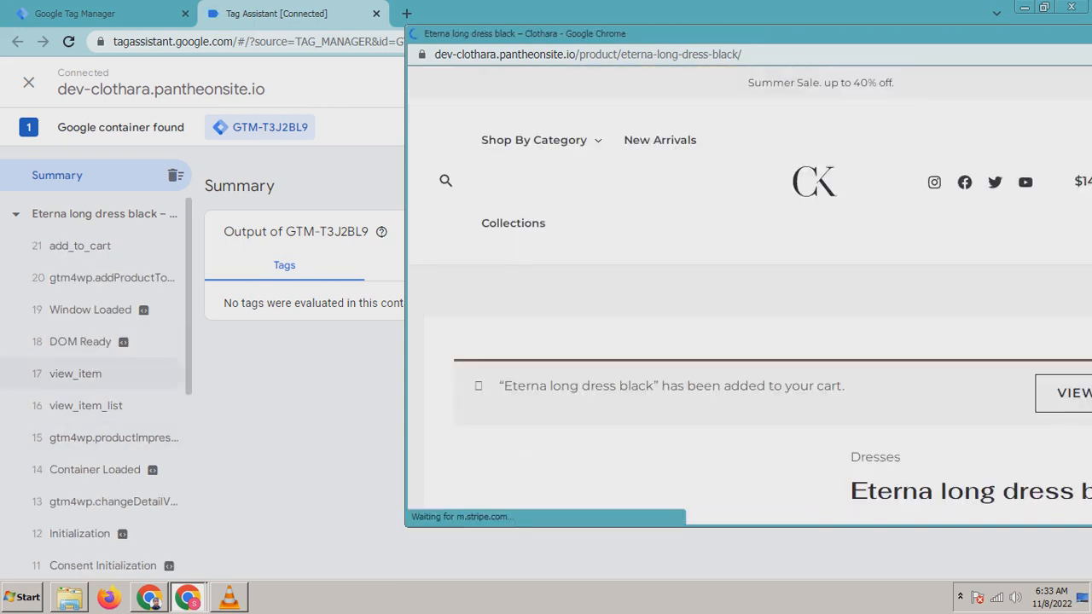
{"action": "left_click", "coordinate": [80, 246]}
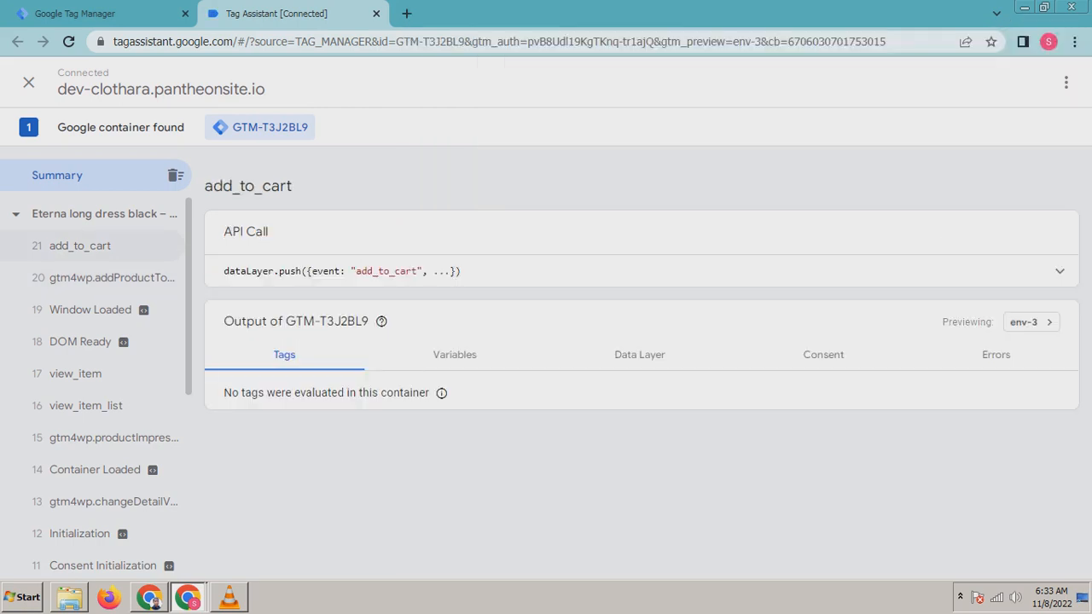